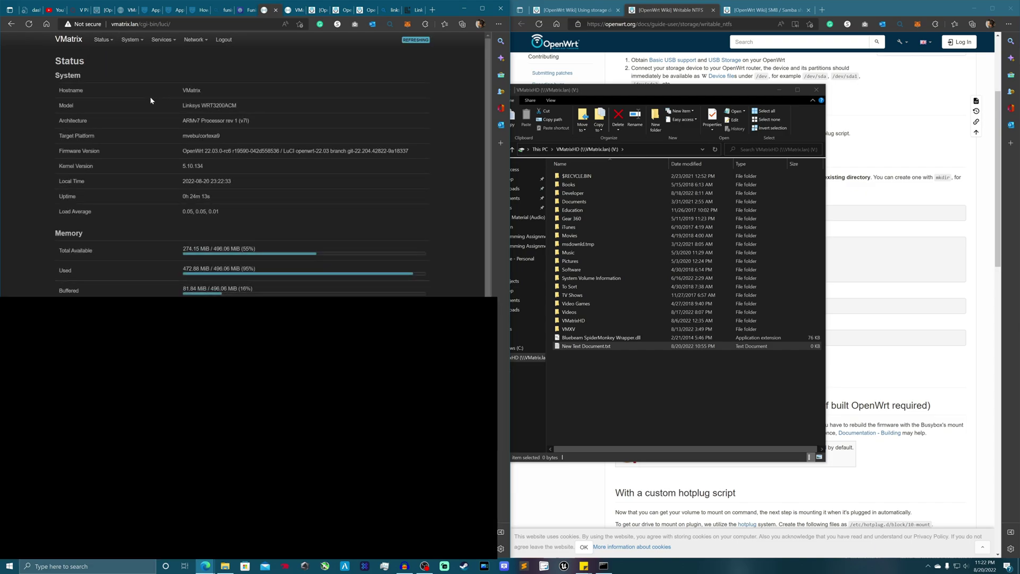
# Close the VMatrixHD (V:) File Explorer window to reveal the wiki's ntfs-3g Configuration steps.
pyautogui.moveTo(136, 43)
pyautogui.click(816, 90)
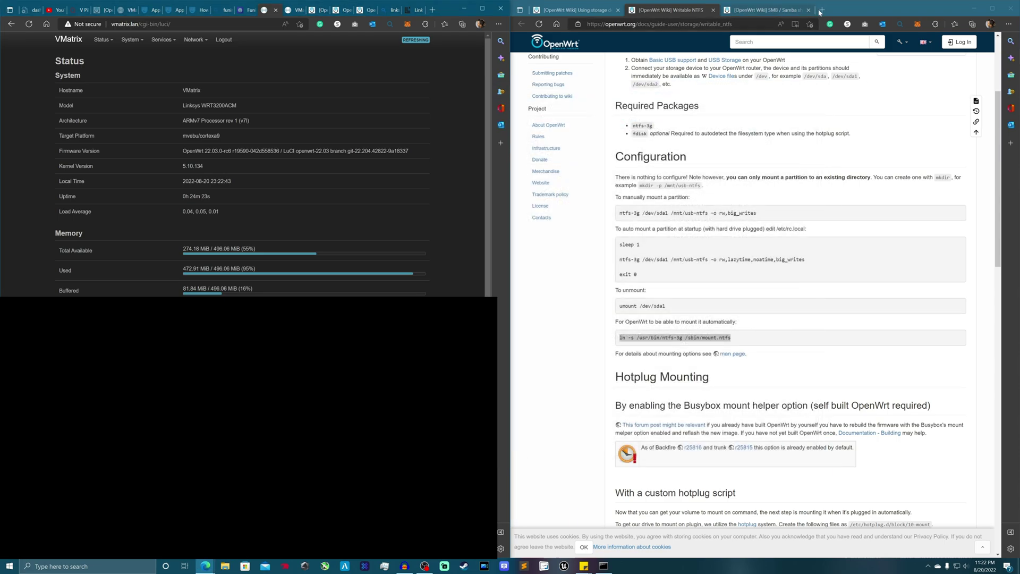
# Open a fresh tab and close the Writable NTFS, Using storage and SMB / Samba wiki tabs.
pyautogui.click(822, 9)
pyautogui.click(713, 9)
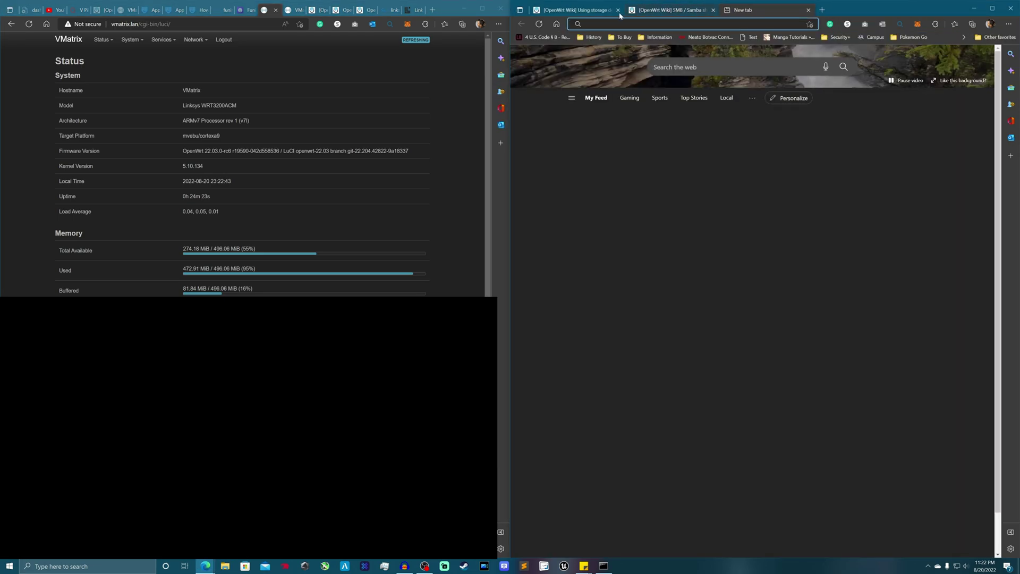
pyautogui.click(618, 10)
pyautogui.click(618, 11)
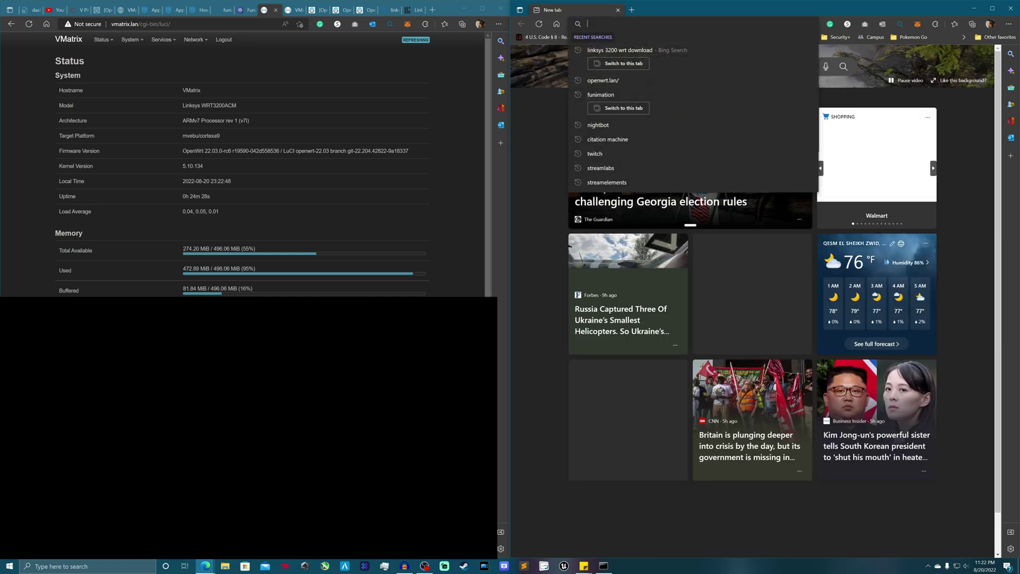
# Search for 'funimation', open the official Funimation site and close the search results tab.
pyautogui.write('funi')
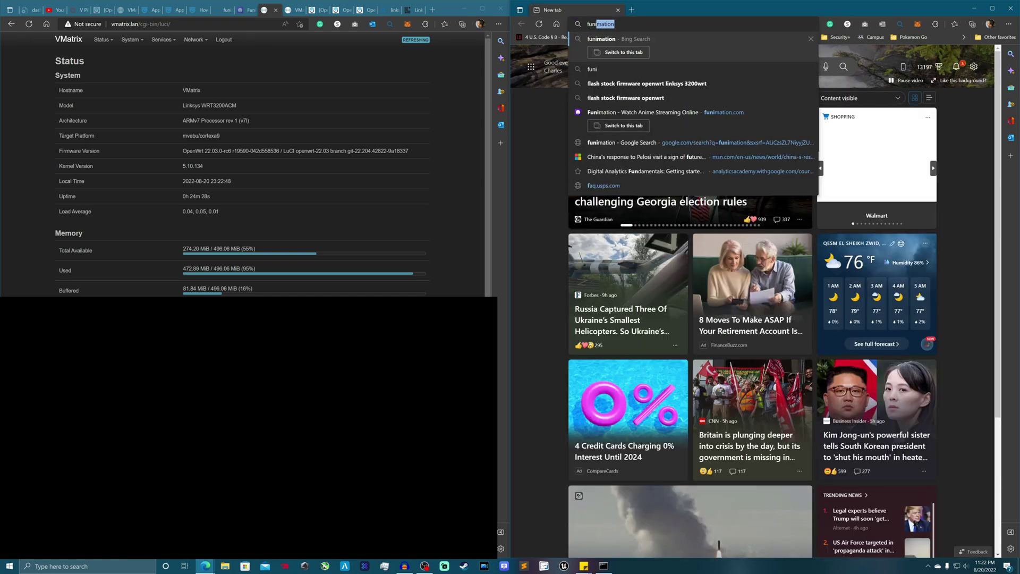
pyautogui.press('Return')
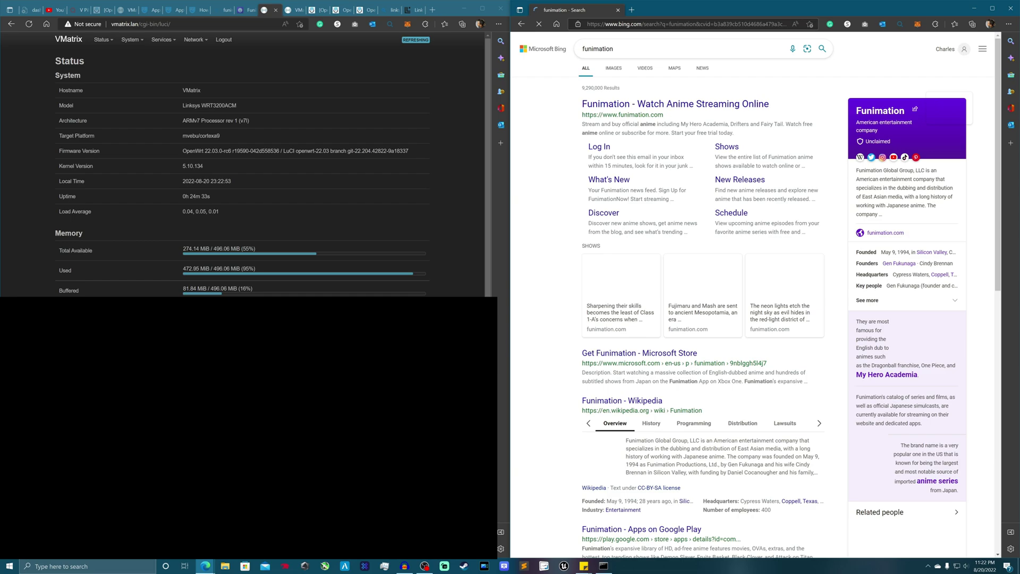
pyautogui.click(649, 105)
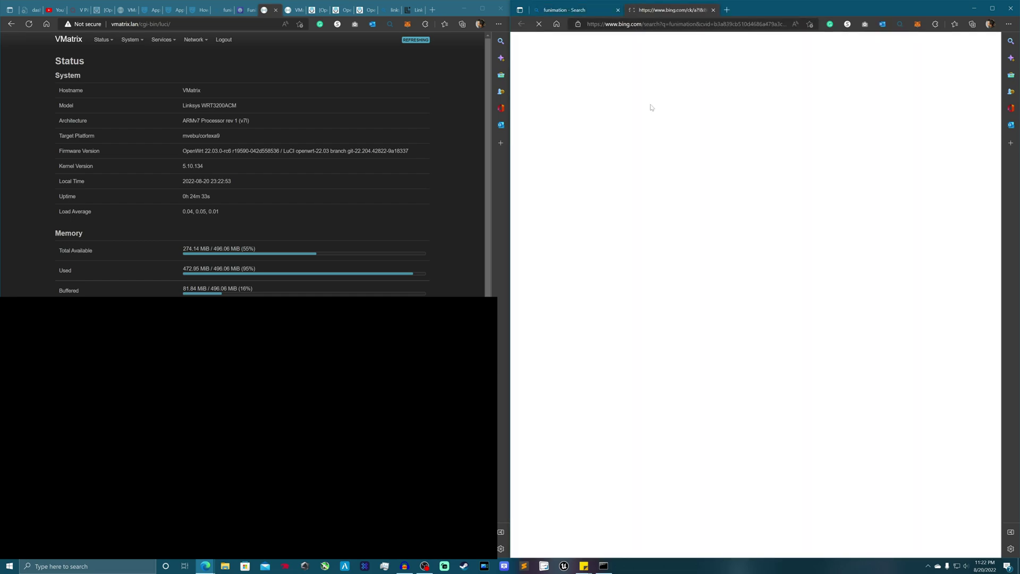
pyautogui.click(618, 10)
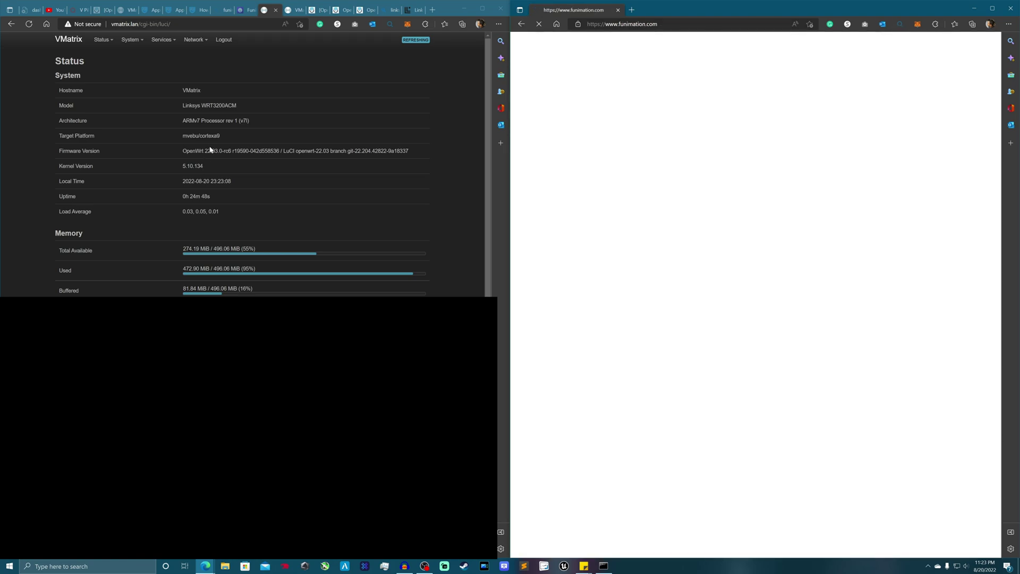
pyautogui.moveTo(232, 151); pyautogui.dragTo(179, 150)
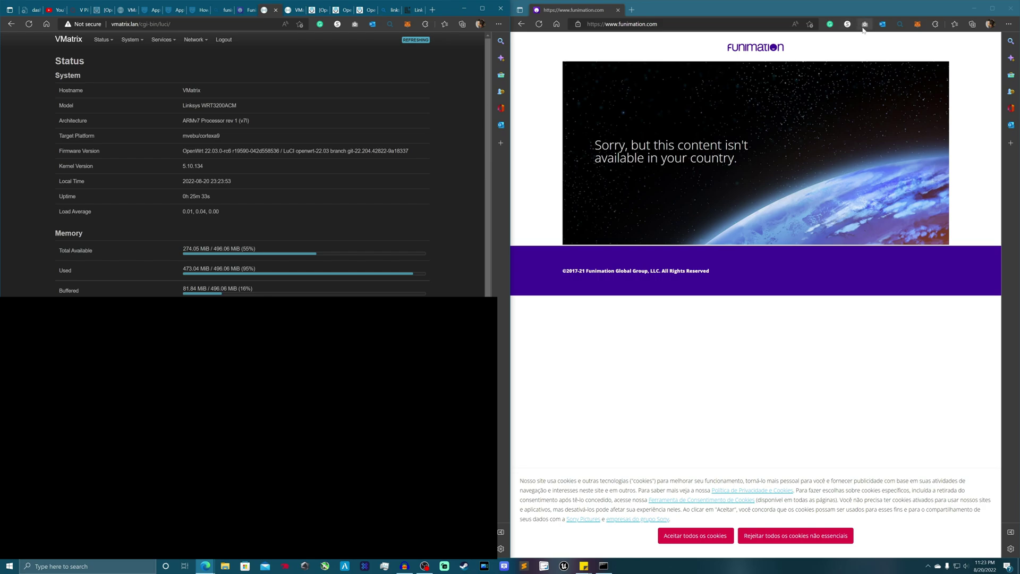
pyautogui.click(935, 25)
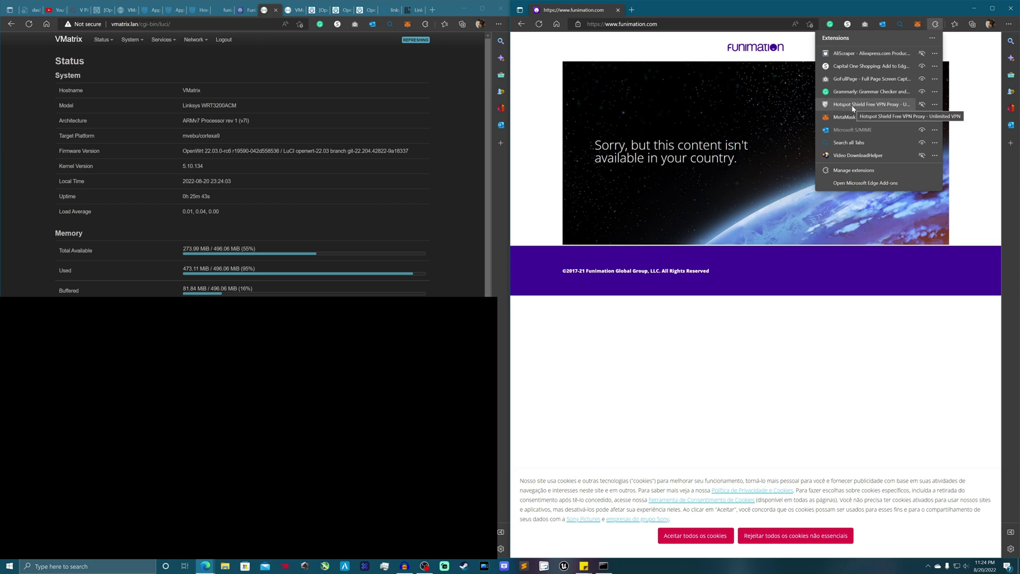
pyautogui.click(754, 47)
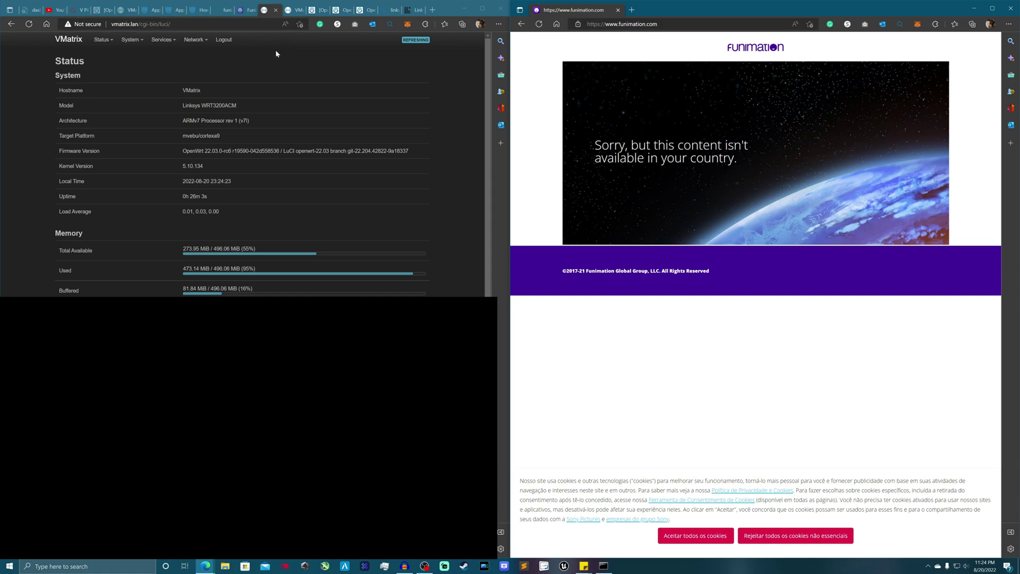
# Run Update lists on the router's System > Software page.
pyautogui.moveTo(132, 39)
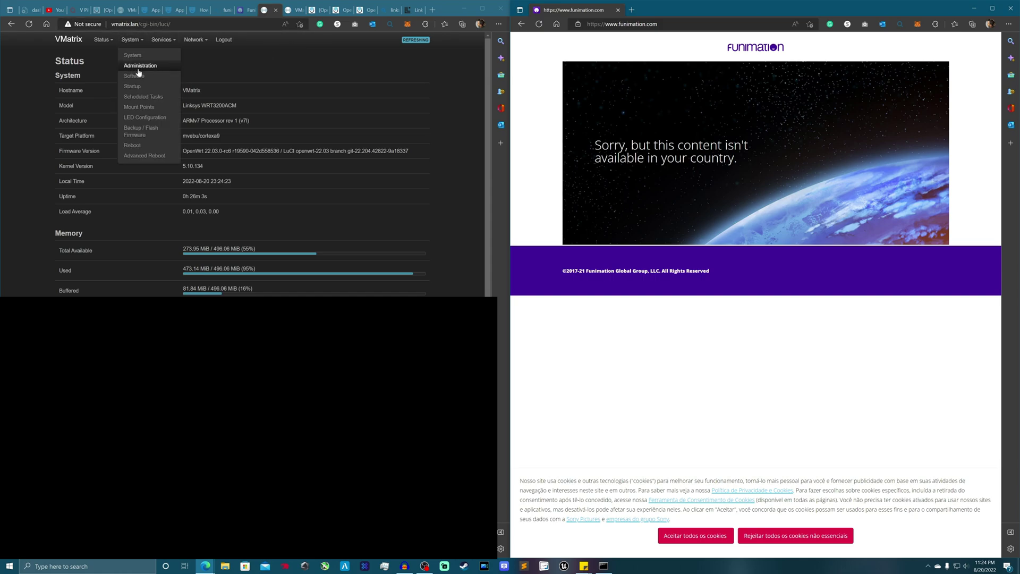
pyautogui.click(138, 76)
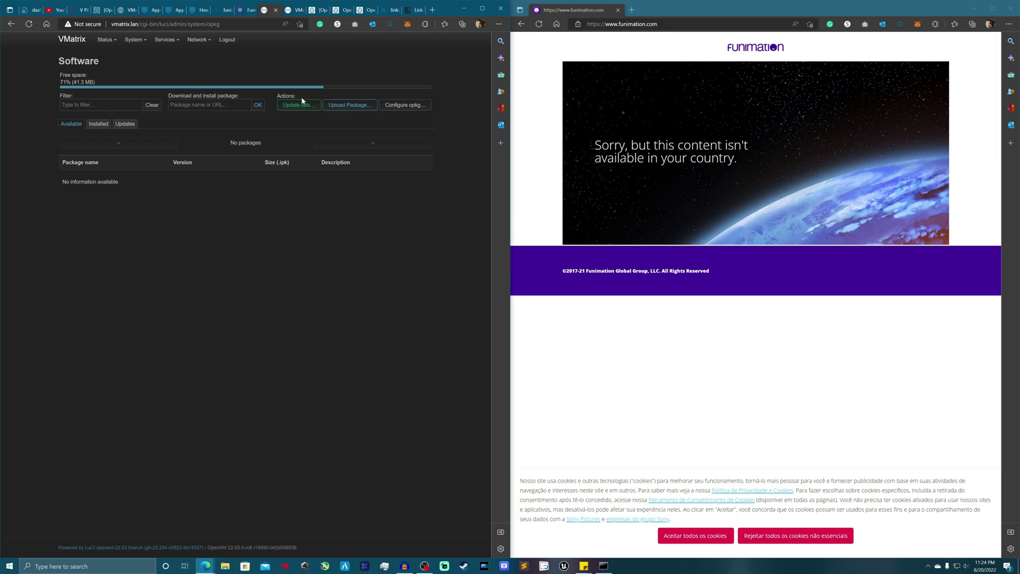
pyautogui.click(294, 106)
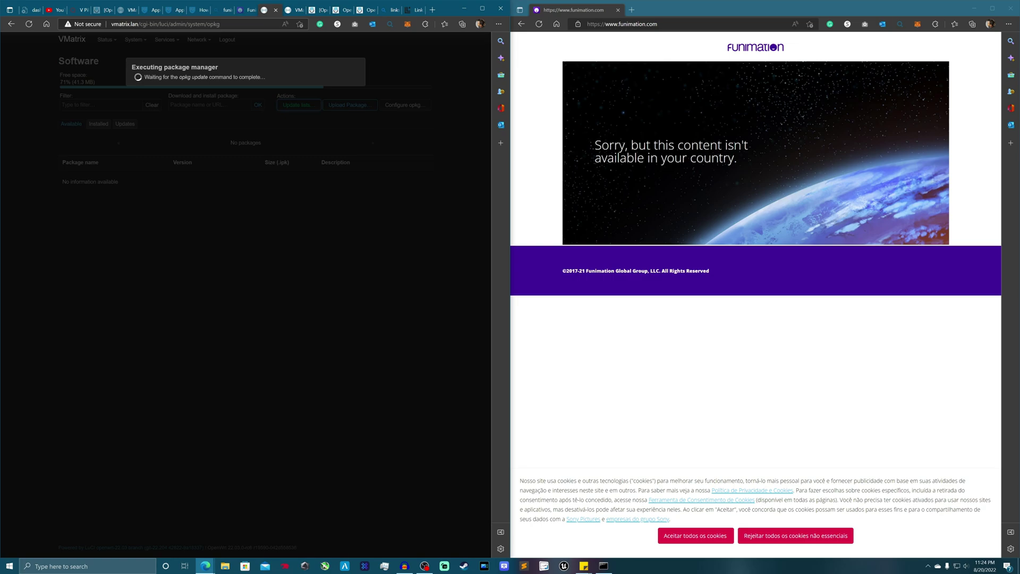
# Open a new tab and close all router-window tabs except the VMatrix page.
pyautogui.click(632, 10)
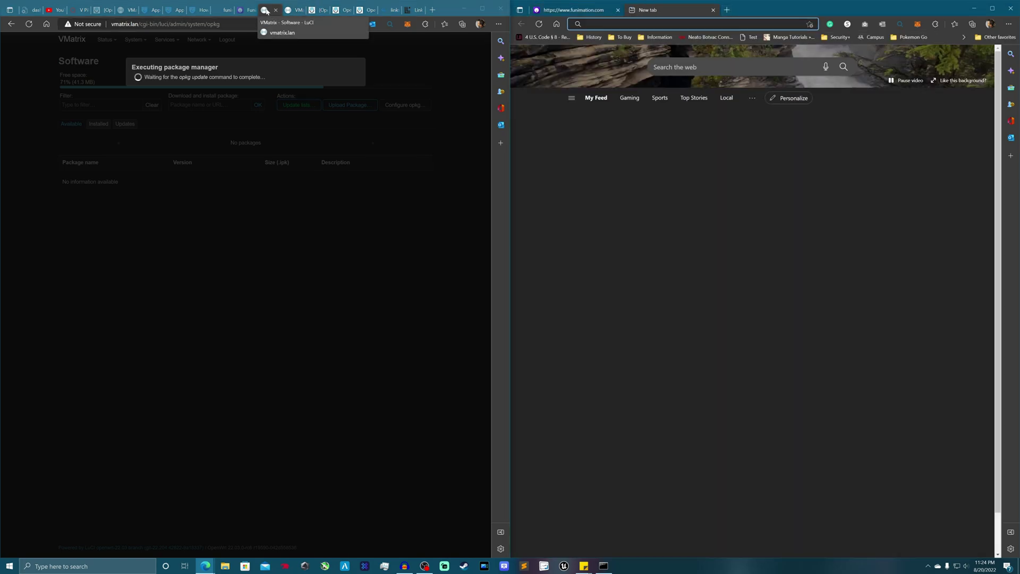
pyautogui.rightClick(266, 10)
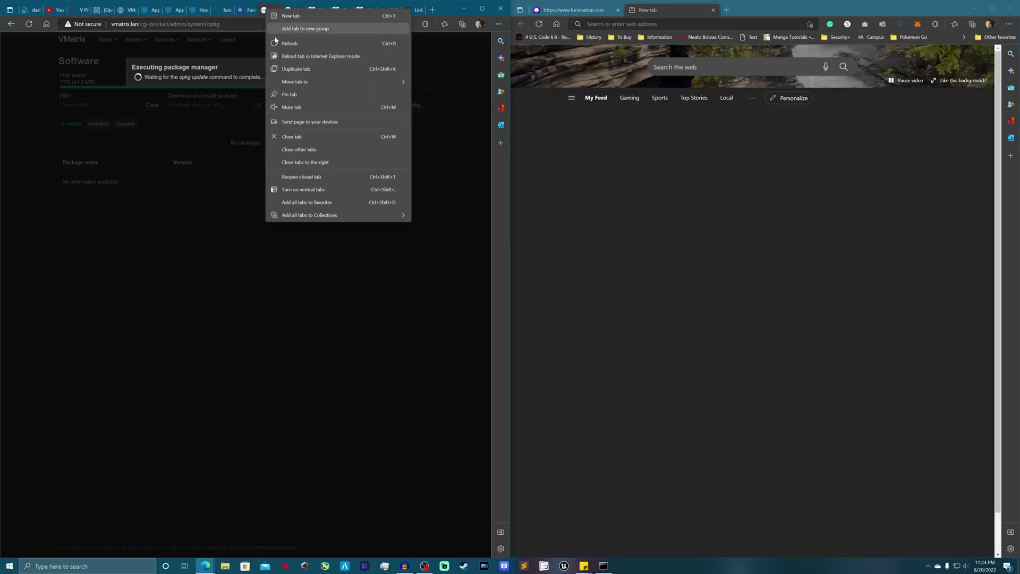
pyautogui.click(299, 149)
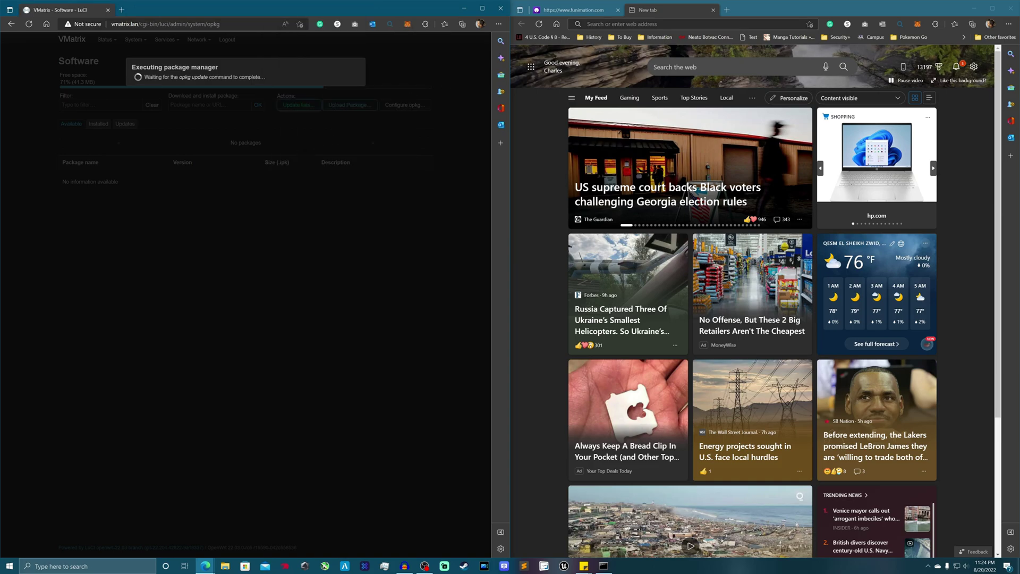
pyautogui.click(690, 24)
# Load the Hotspot Shield app, unlink OpenWrt Router, and refresh to show 2 of 5 devices.
pyautogui.write('hotspot shield')
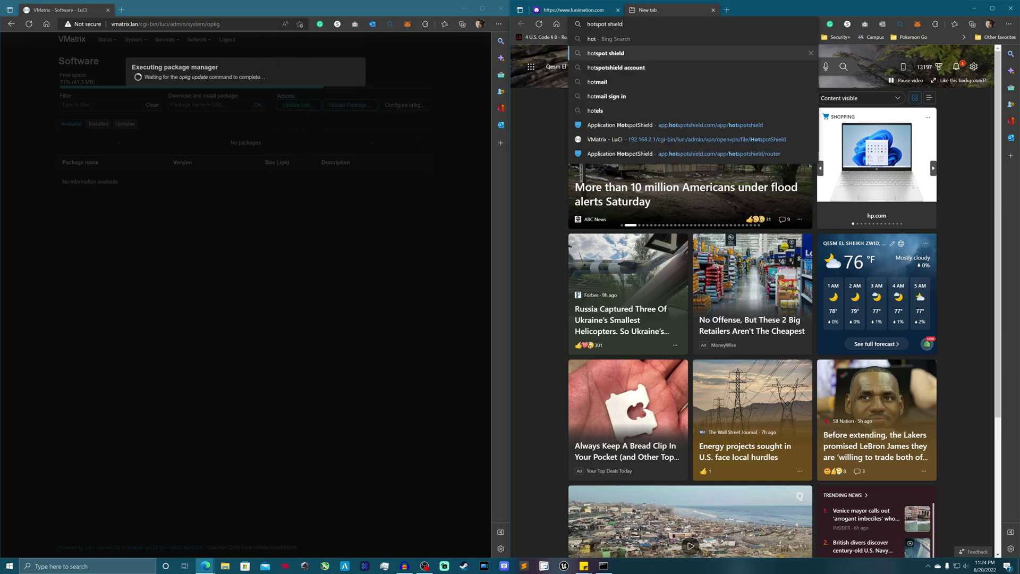
pyautogui.press('Down')
pyautogui.press('Down')
pyautogui.press('Down')
pyautogui.press('Down')
pyautogui.press('Down')
pyautogui.press('Down')
pyautogui.press('Return')
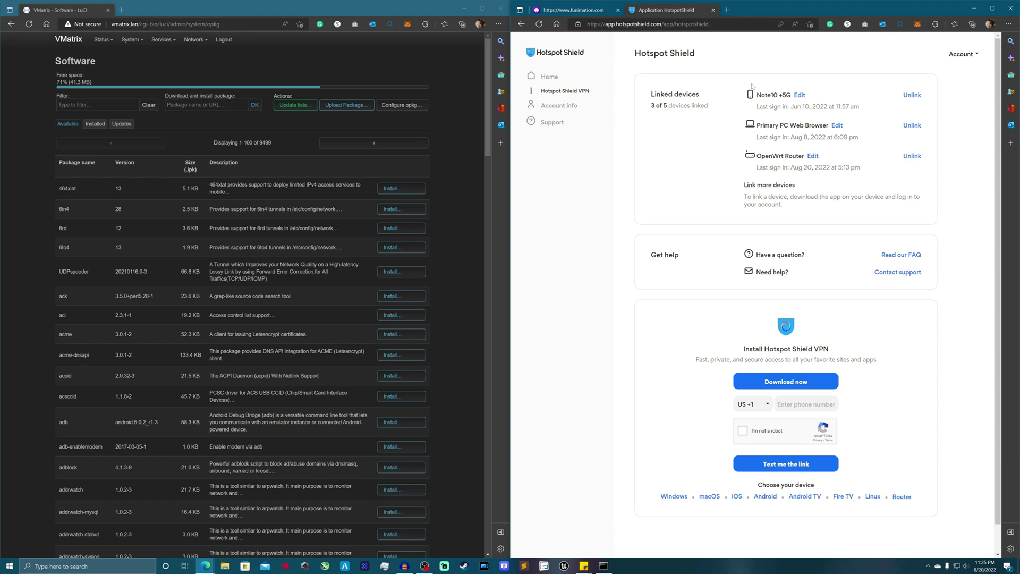
pyautogui.click(908, 157)
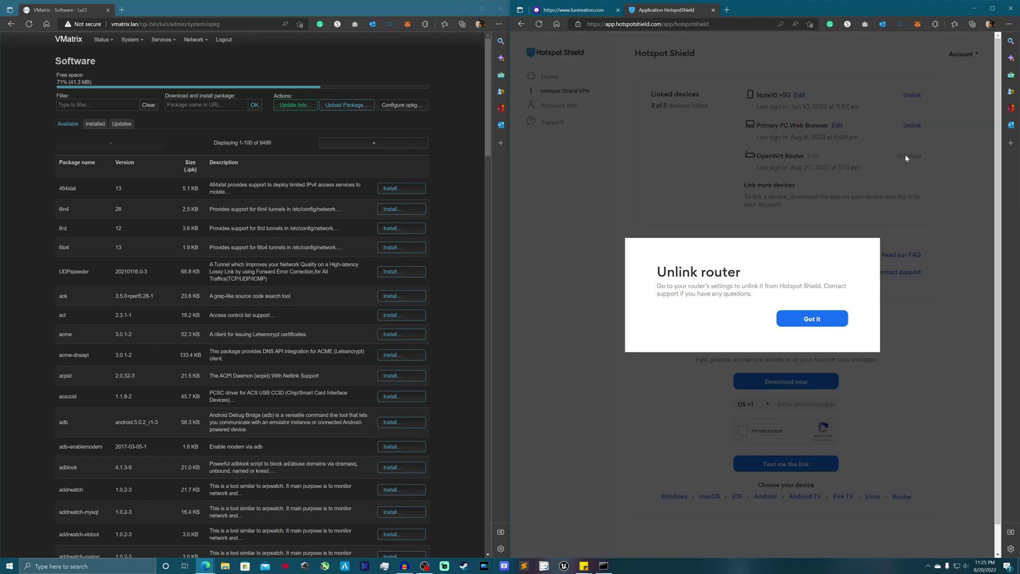
pyautogui.click(792, 320)
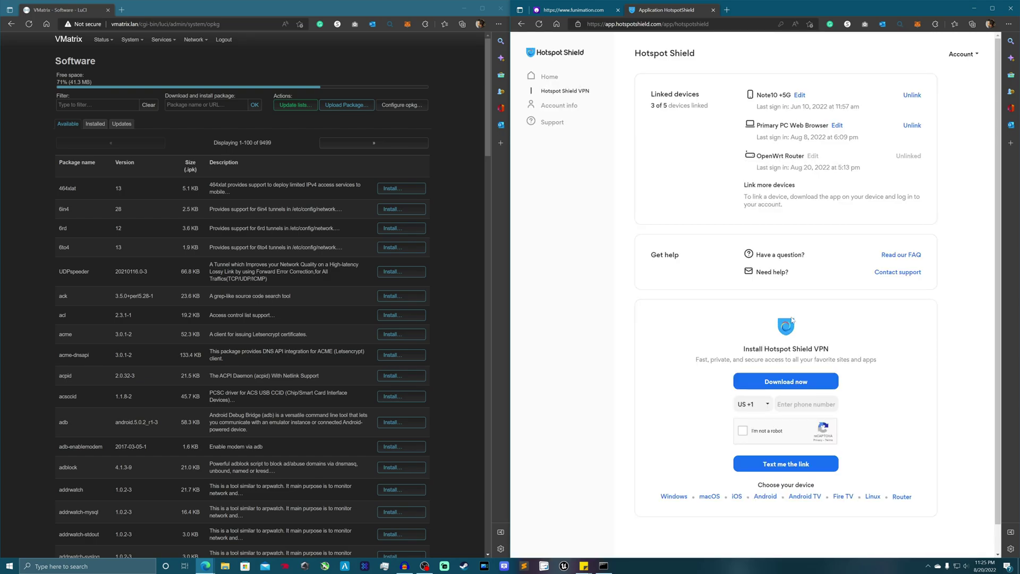
pyautogui.click(538, 24)
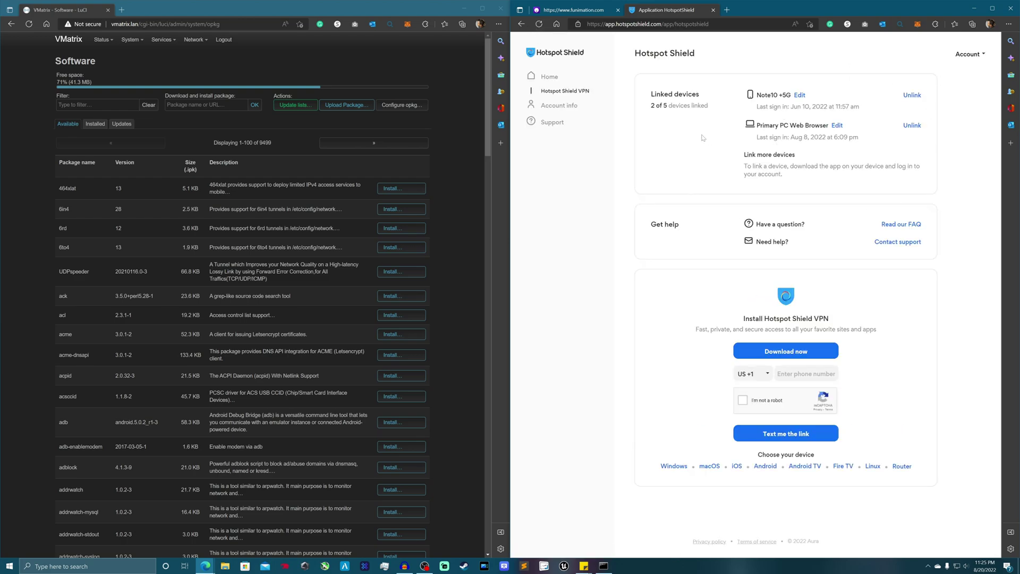
pyautogui.click(901, 466)
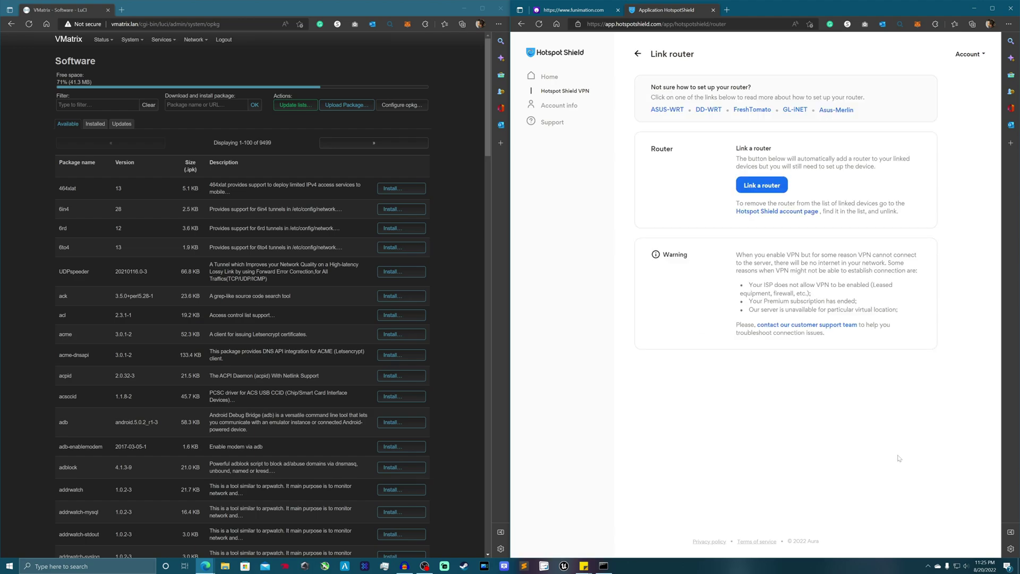
# Open the DD-WRT install guide in a new tab beside the Link router page.
pyautogui.rightClick(704, 113)
pyautogui.click(741, 118)
pyautogui.click(733, 11)
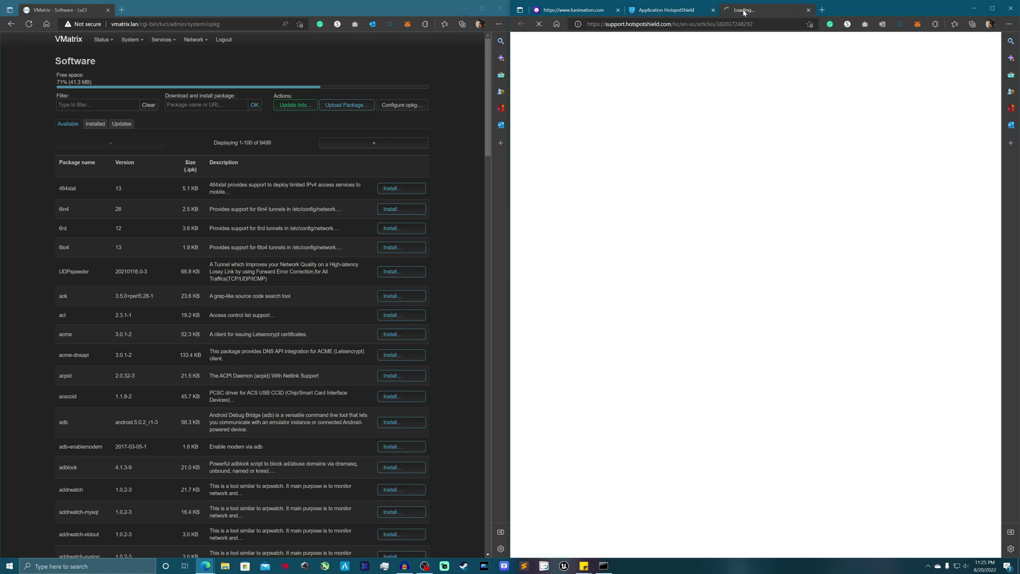
pyautogui.click(686, 11)
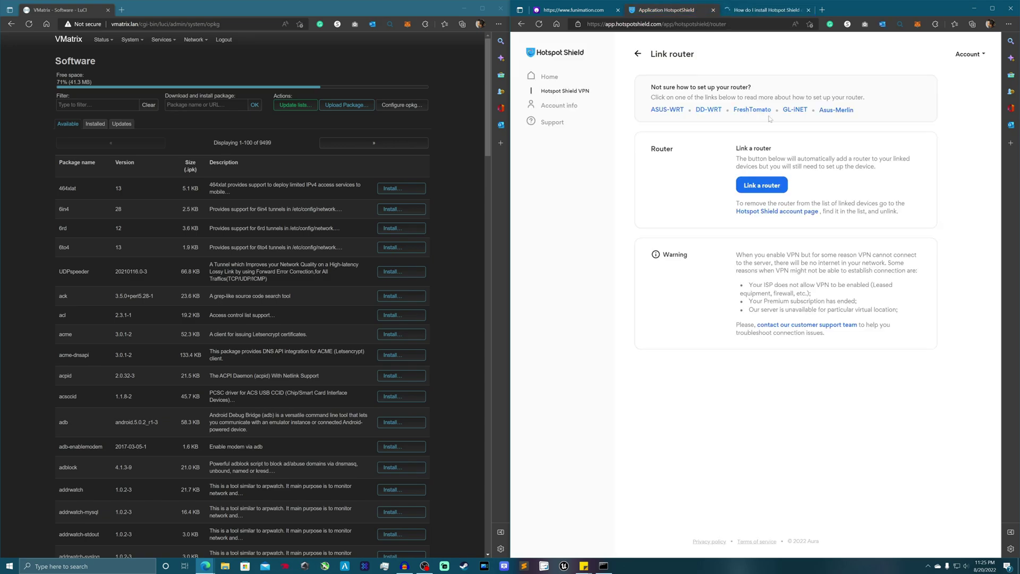
pyautogui.click(752, 13)
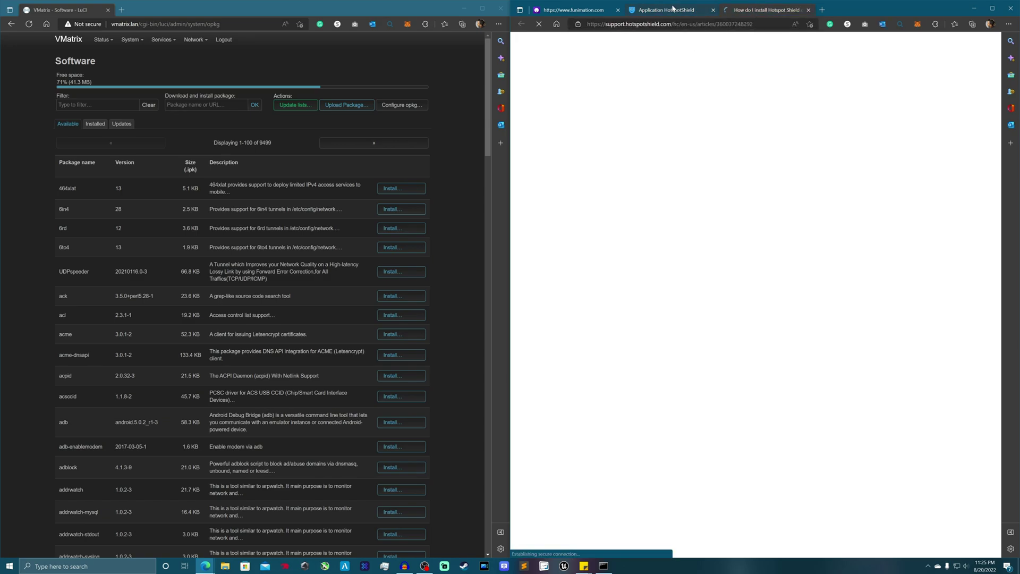
pyautogui.click(672, 10)
pyautogui.click(767, 15)
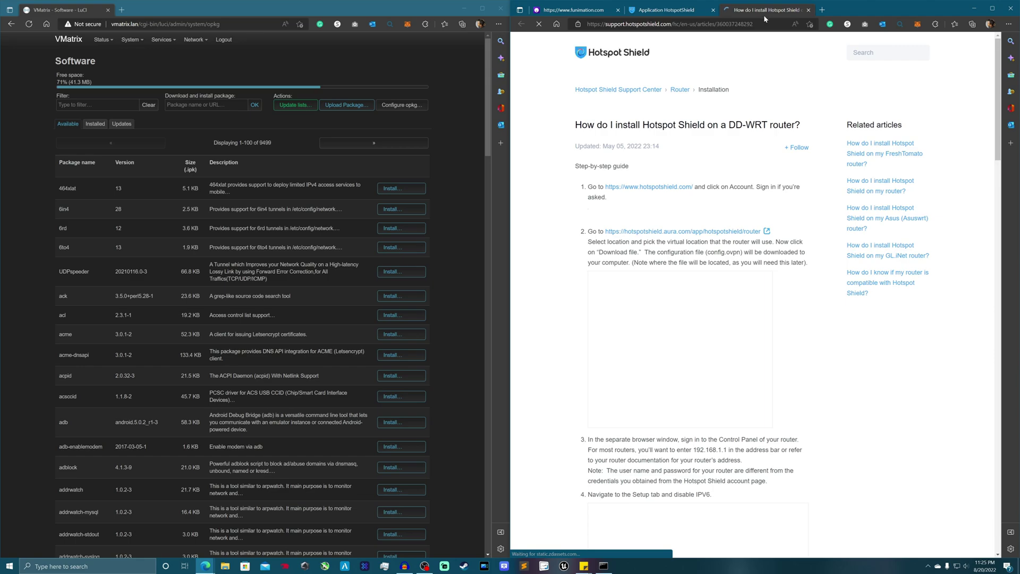
# Read through the DD-WRT guide's step 10 router settings, then close the article.
pyautogui.scroll(-3, 675, 231)
pyautogui.scroll(-5, 675, 230)
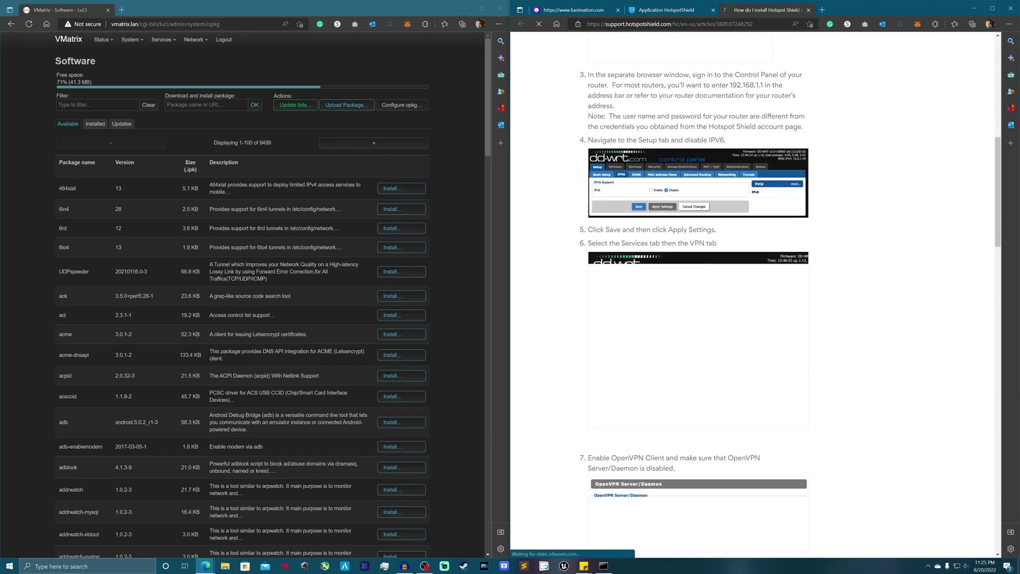
pyautogui.scroll(-5, 685, 131)
pyautogui.scroll(-4, 685, 131)
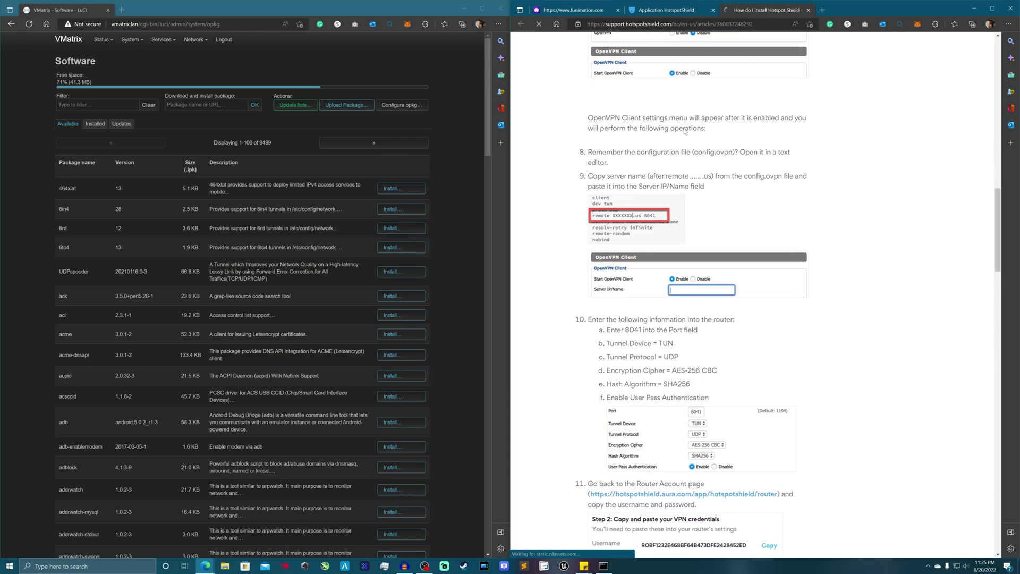
pyautogui.moveTo(698, 382); pyautogui.dragTo(607, 325)
pyautogui.scroll(-3, 659, 357)
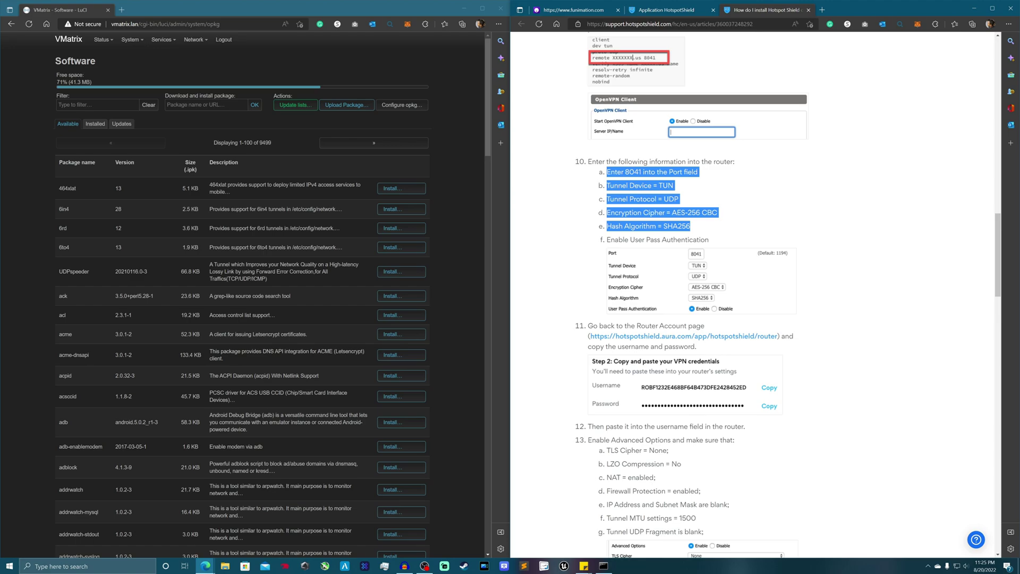
pyautogui.scroll(-6, 657, 480)
pyautogui.moveTo(694, 216); pyautogui.dragTo(608, 149)
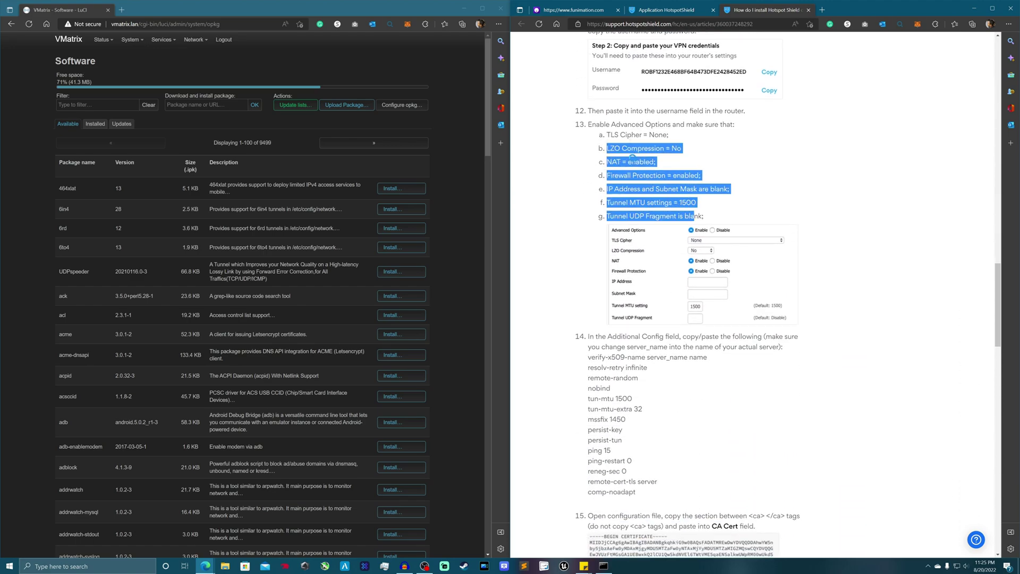
pyautogui.scroll(7, 607, 149)
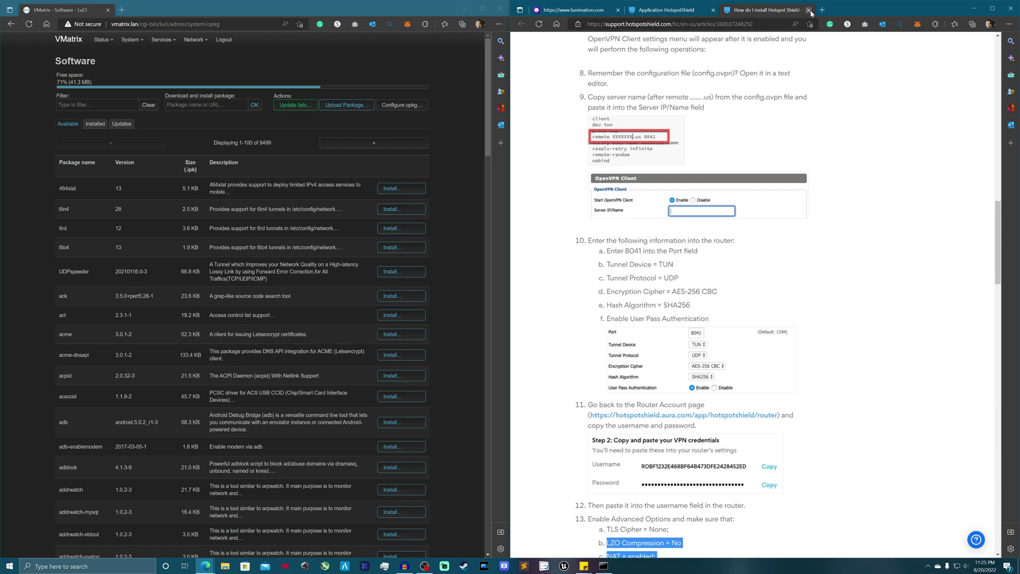
pyautogui.scroll(10, 671, 161)
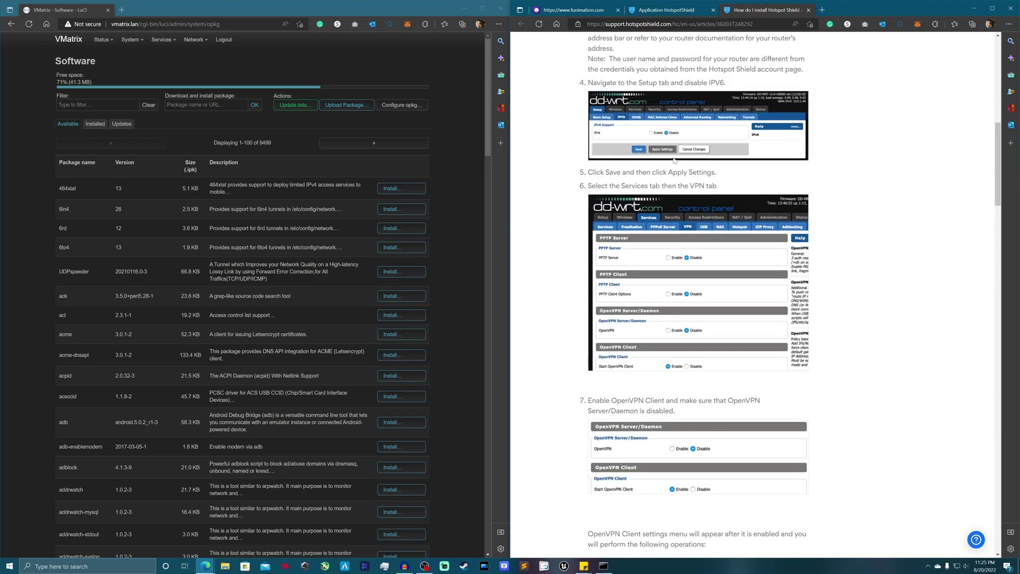
pyautogui.click(808, 11)
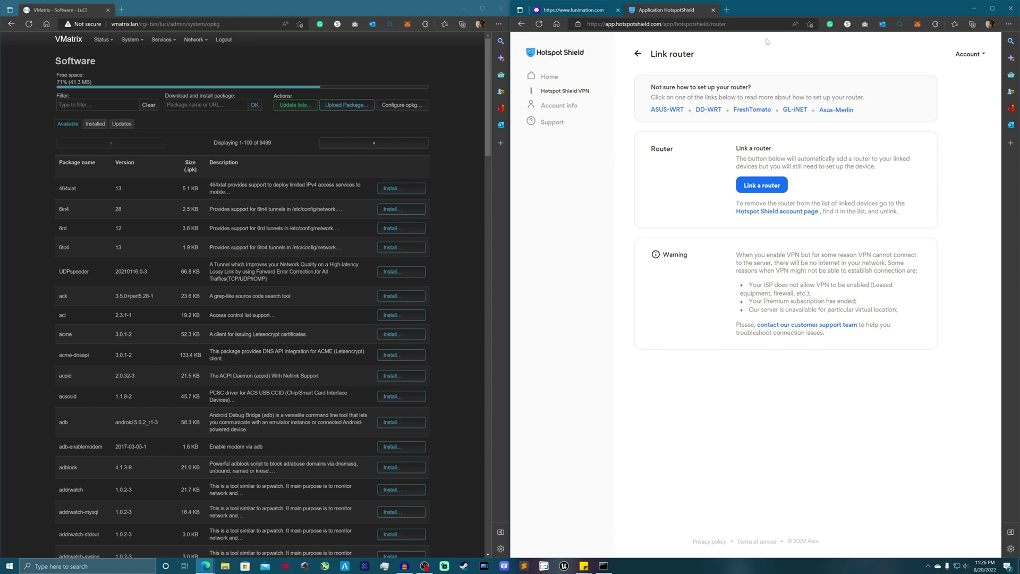
# Filter LuCI's package list by 'openvp' to show the 44 OpenVPN-related packages.
pyautogui.click(202, 108)
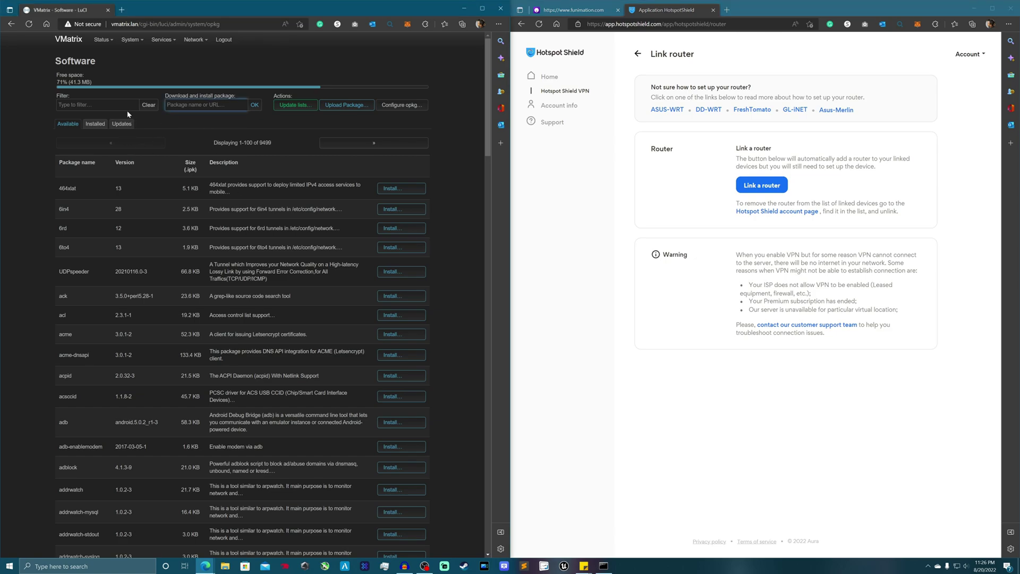
pyautogui.write('openssl')
pyautogui.hotkey('ctrl', 'a')
pyautogui.moveTo(175, 105); pyautogui.dragTo(95, 105)
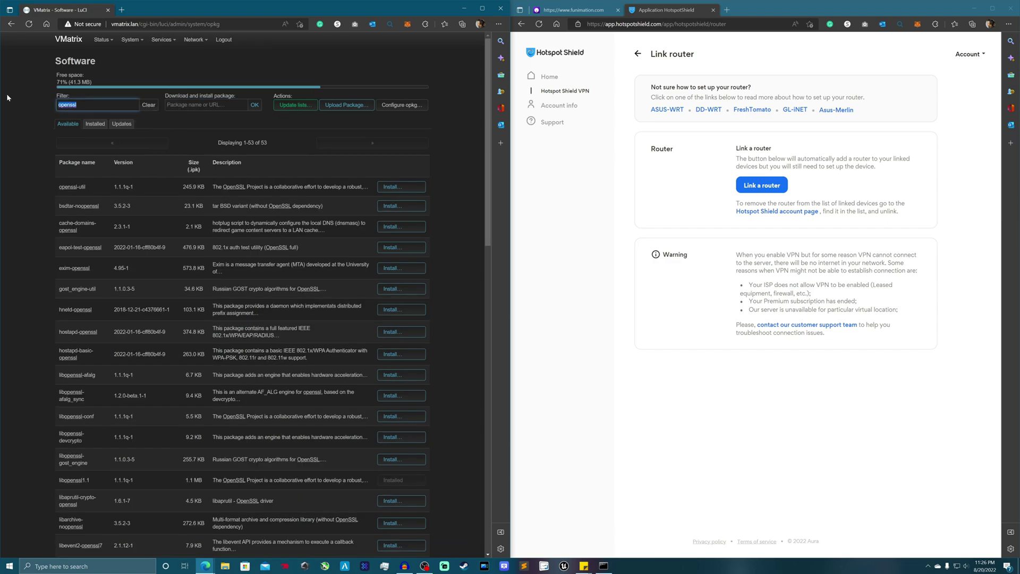
pyautogui.write('openvp')
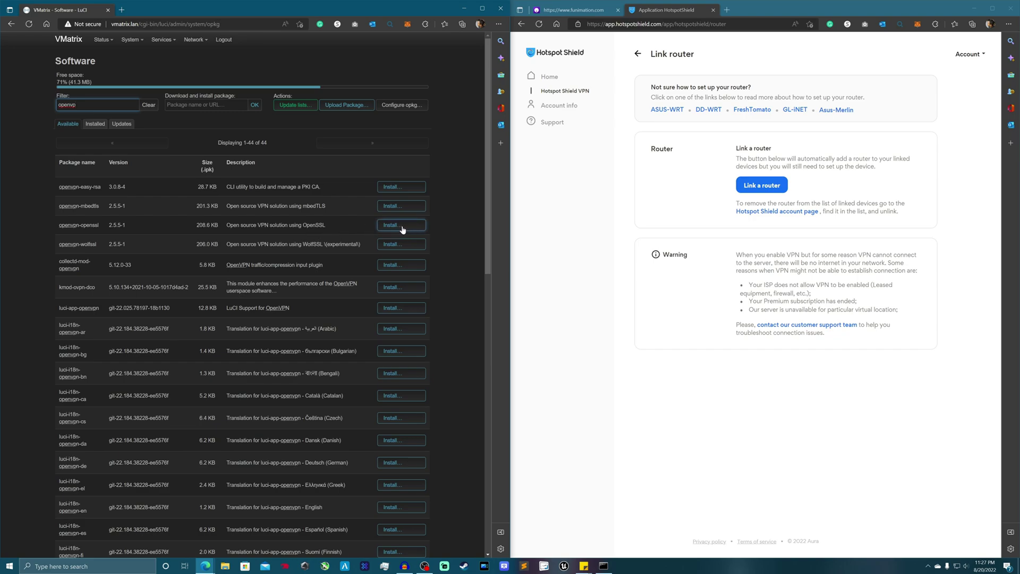
pyautogui.moveTo(133, 43)
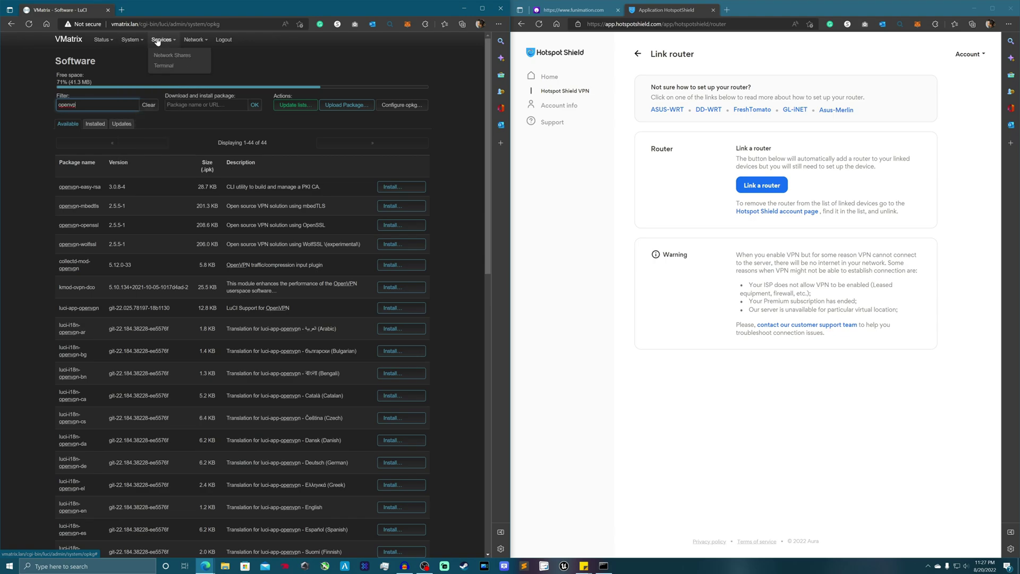
# Open Services > Terminal in its own tab, then return to the Software list.
pyautogui.rightClick(160, 68)
pyautogui.click(181, 72)
pyautogui.click(126, 11)
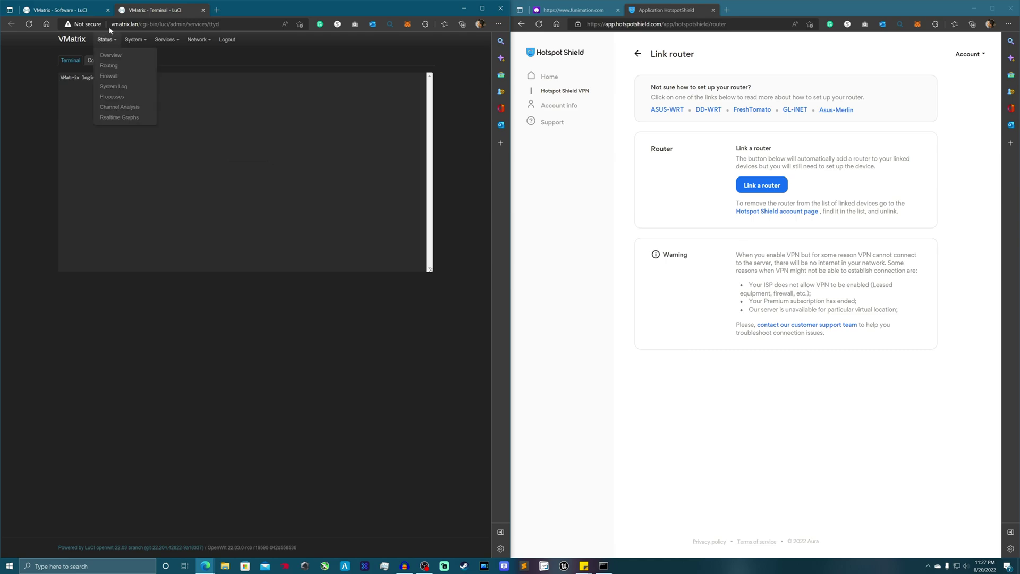
pyautogui.click(78, 12)
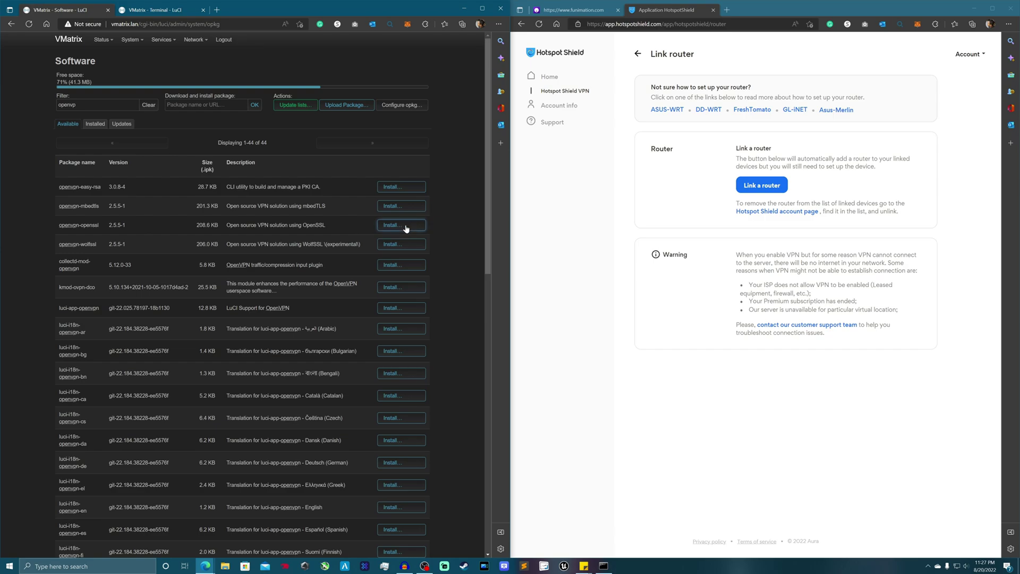
# Install the openvpn-openssl 2.5.5-1 package, leaving 69% (40.5 MB) free.
pyautogui.moveTo(64, 226); pyautogui.dragTo(160, 223)
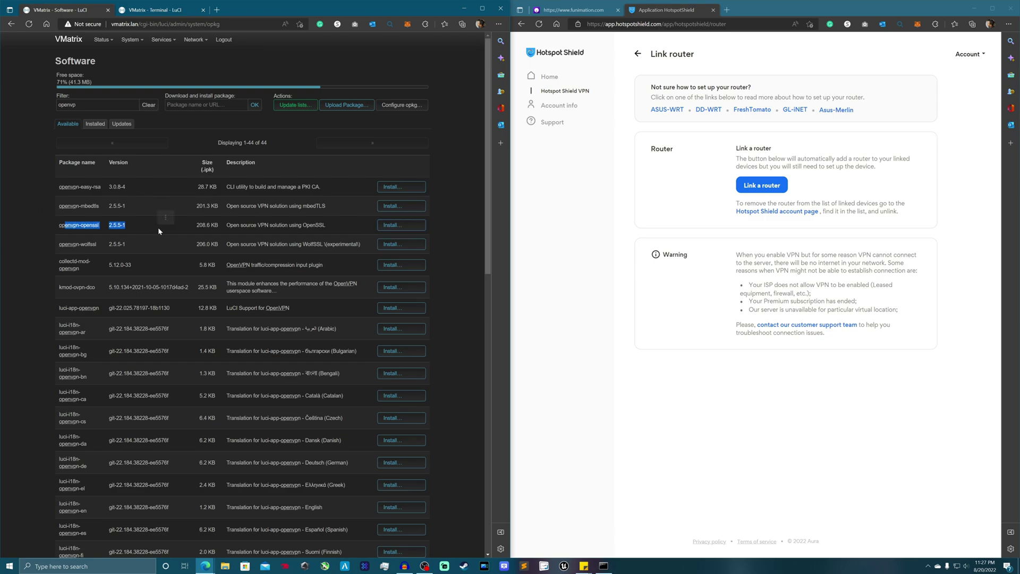
pyautogui.click(371, 230)
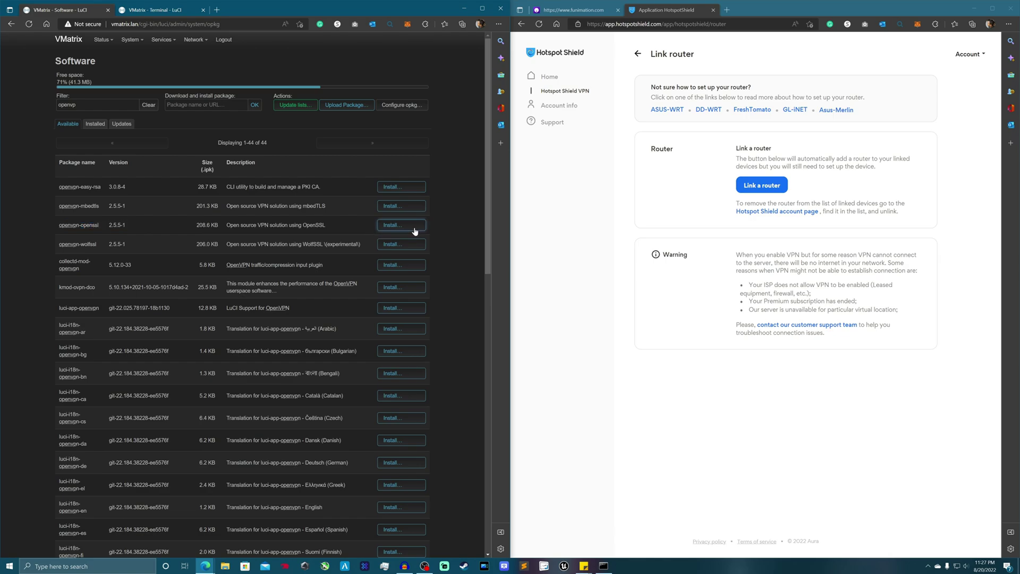
pyautogui.click(415, 232)
pyautogui.click(342, 169)
pyautogui.click(343, 169)
# Install luci-app-openvpn along with luci-compat, leaving 69% (40.1 MB) free.
pyautogui.moveTo(59, 311); pyautogui.dragTo(119, 309)
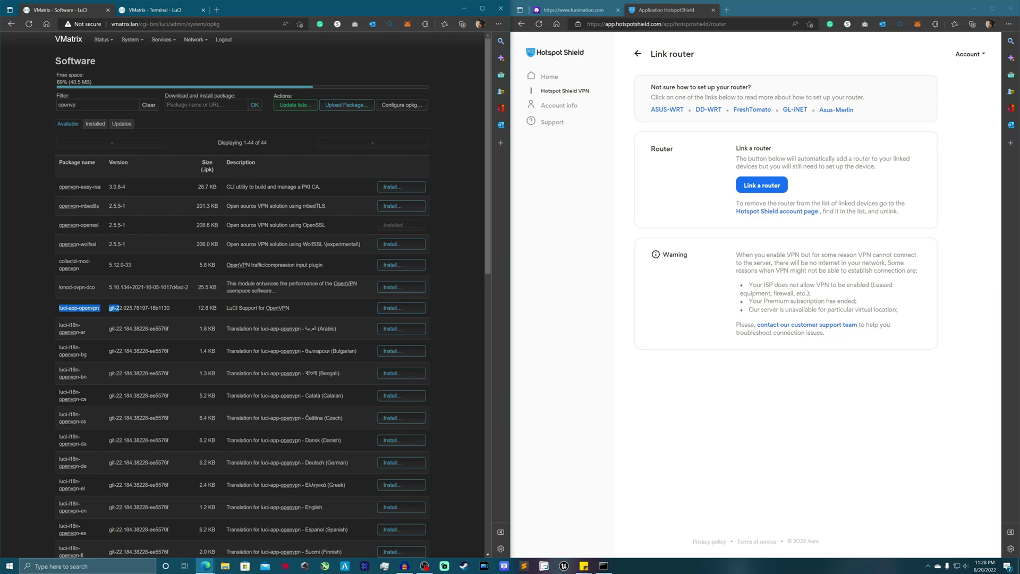
pyautogui.click(420, 313)
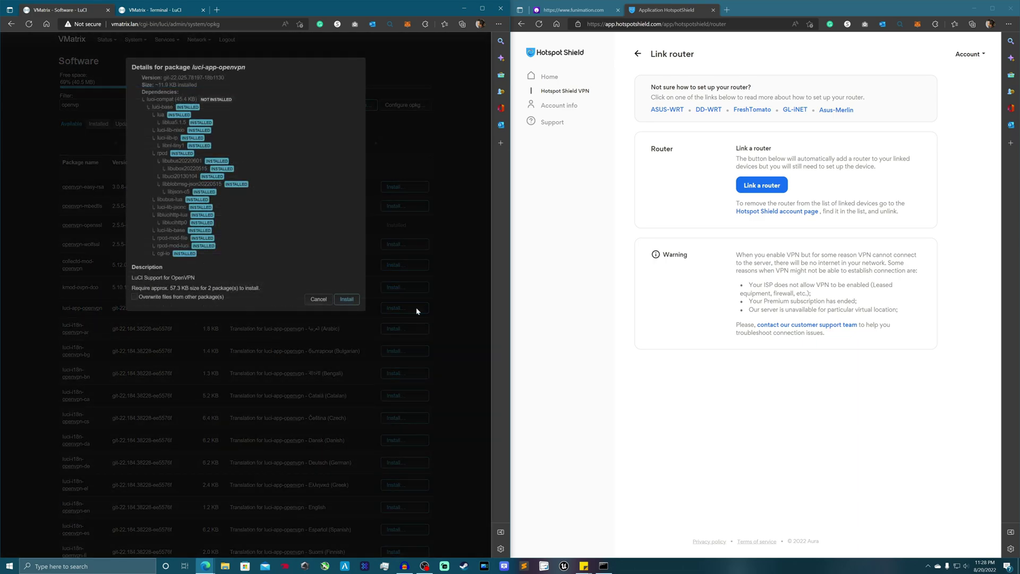
pyautogui.click(346, 300)
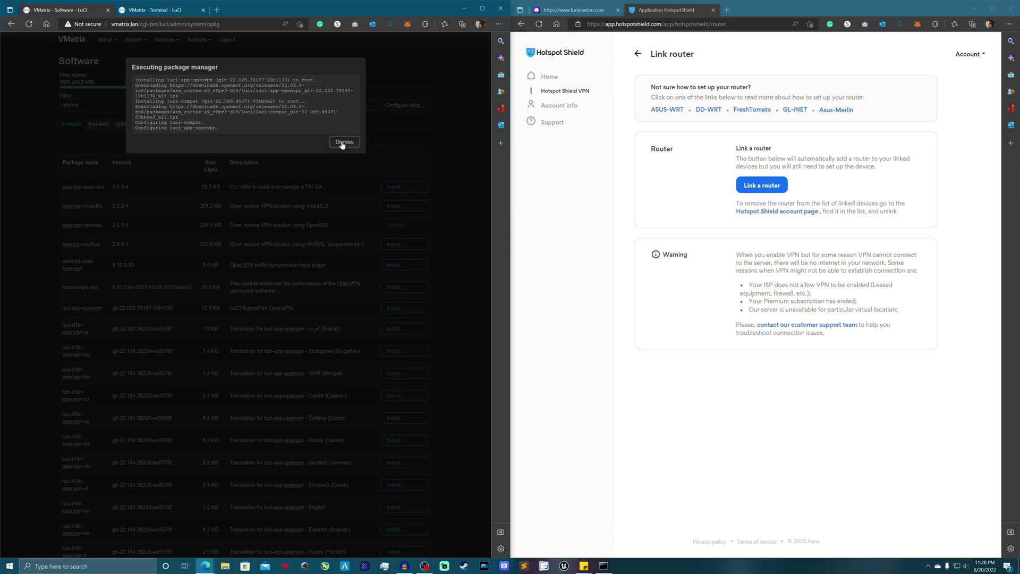
pyautogui.click(343, 143)
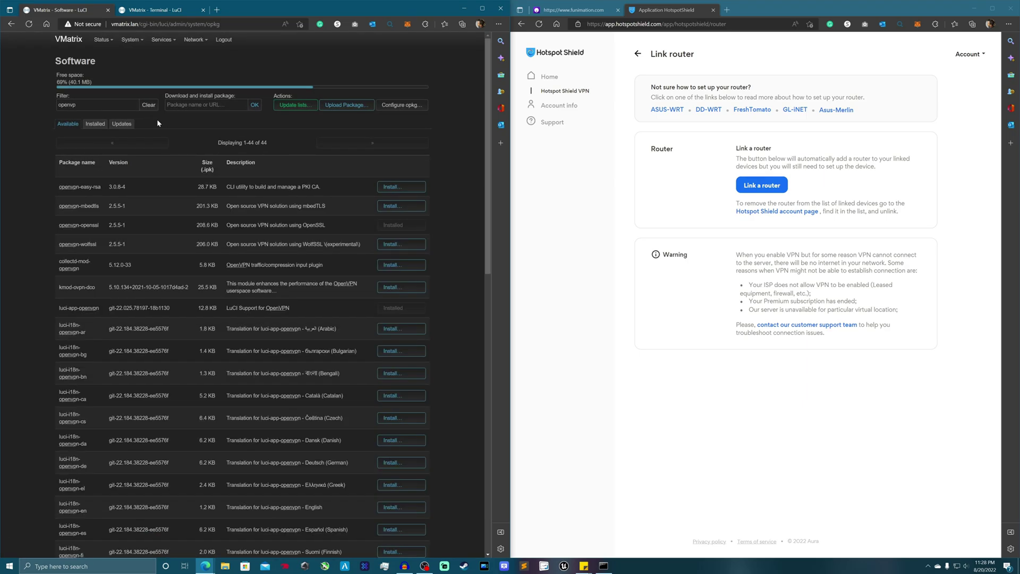
pyautogui.moveTo(139, 46)
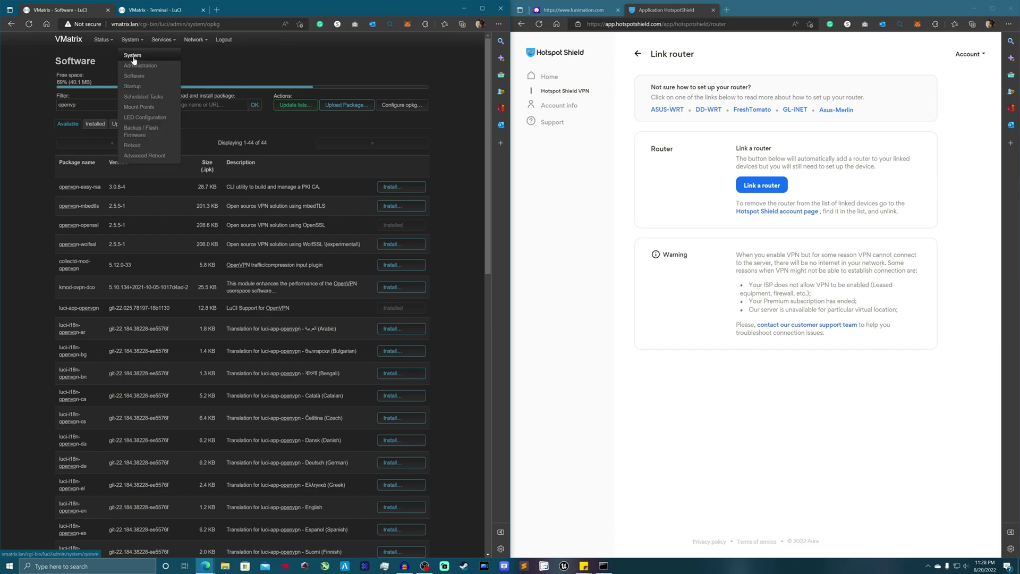
# Reload menus via System > System, open VPN > OpenVPN, and background-open the DD-WRT guide.
pyautogui.click(136, 55)
pyautogui.moveTo(226, 39)
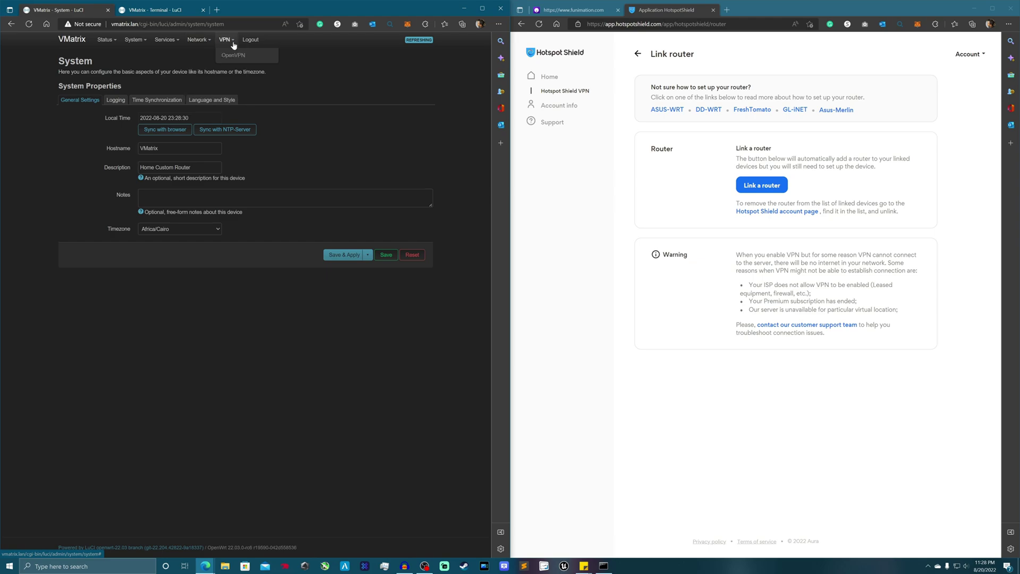
pyautogui.click(232, 57)
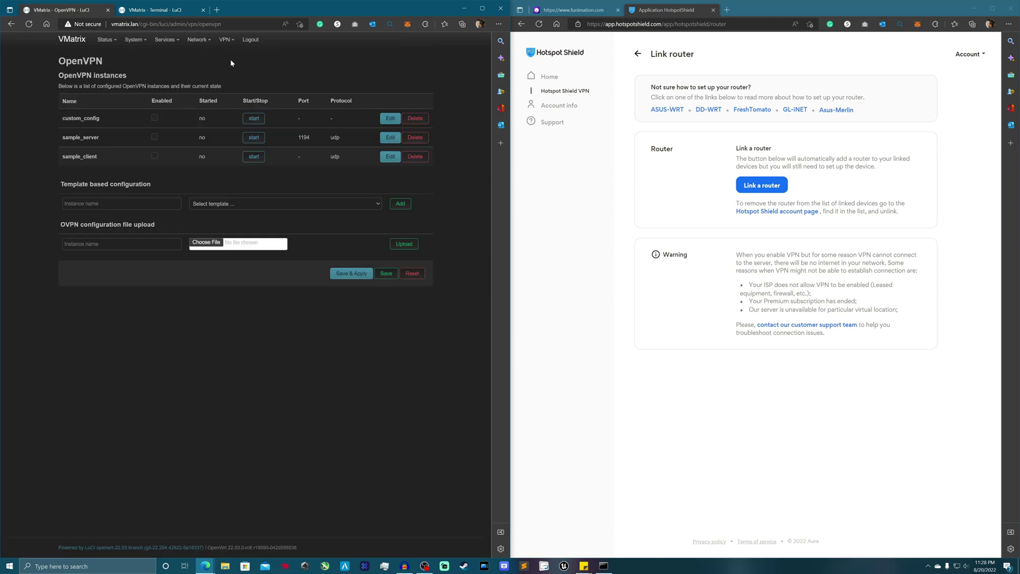
pyautogui.middleClick(702, 114)
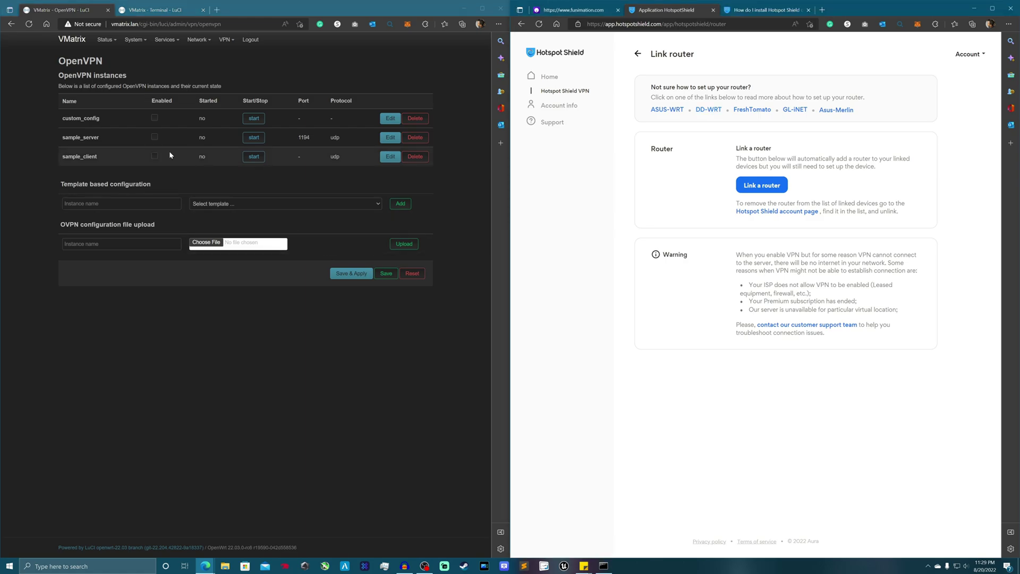
# Link a router with United States location and save HotspotShield_US_v4.ovpn to Downloads.
pyautogui.click(751, 186)
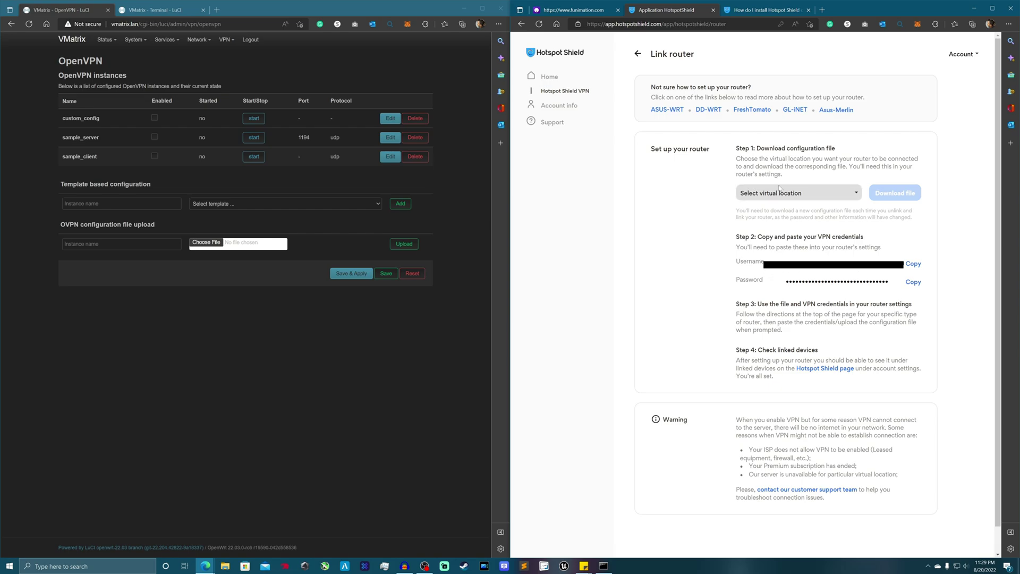
pyautogui.click(852, 195)
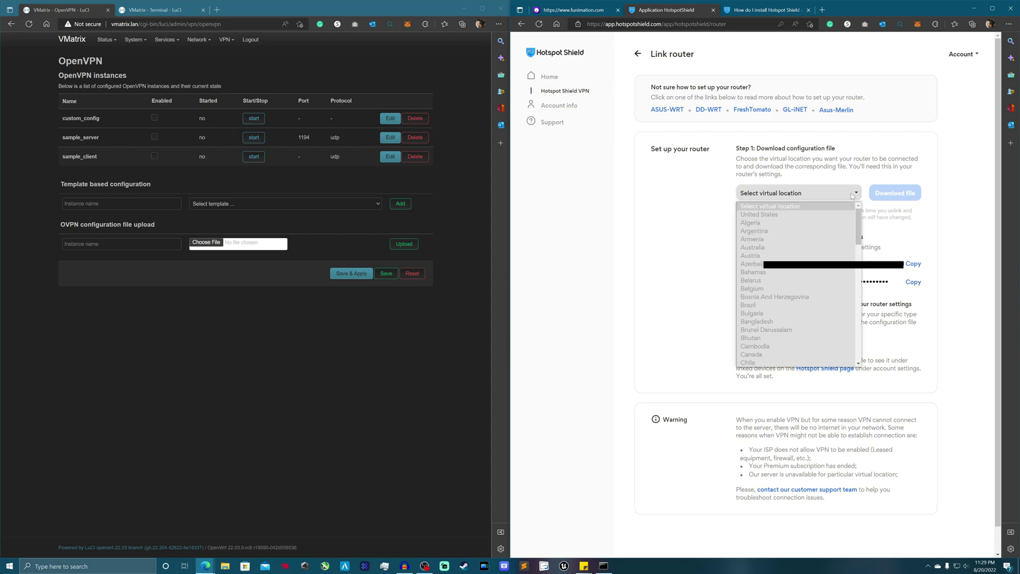
pyautogui.click(753, 215)
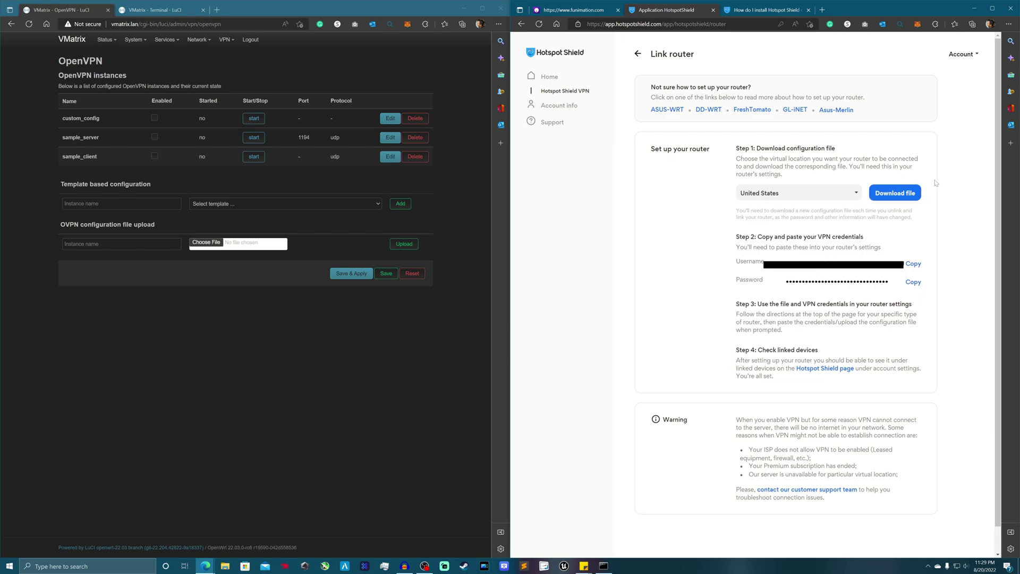
pyautogui.click(893, 194)
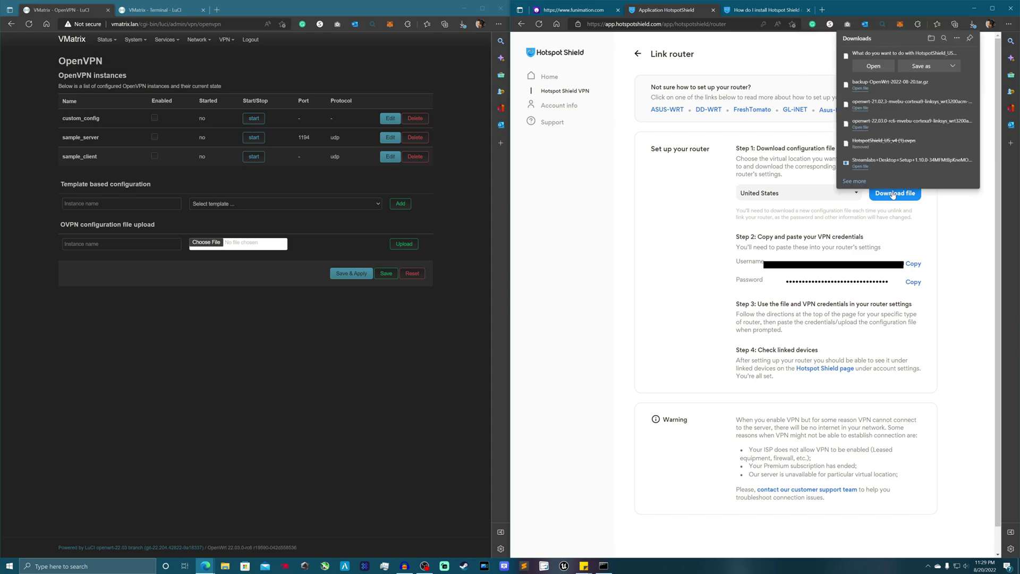
pyautogui.click(914, 66)
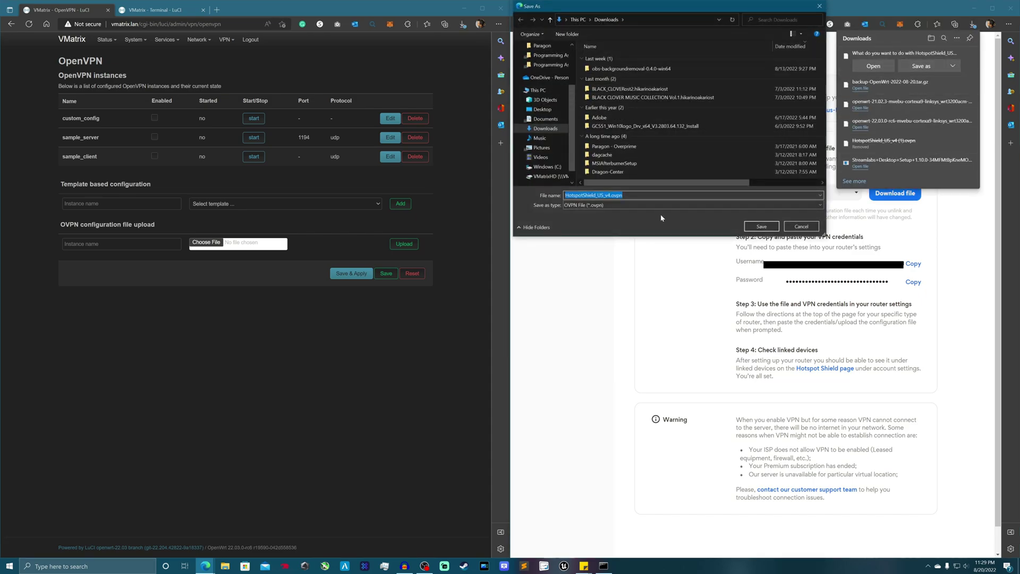
pyautogui.click(761, 226)
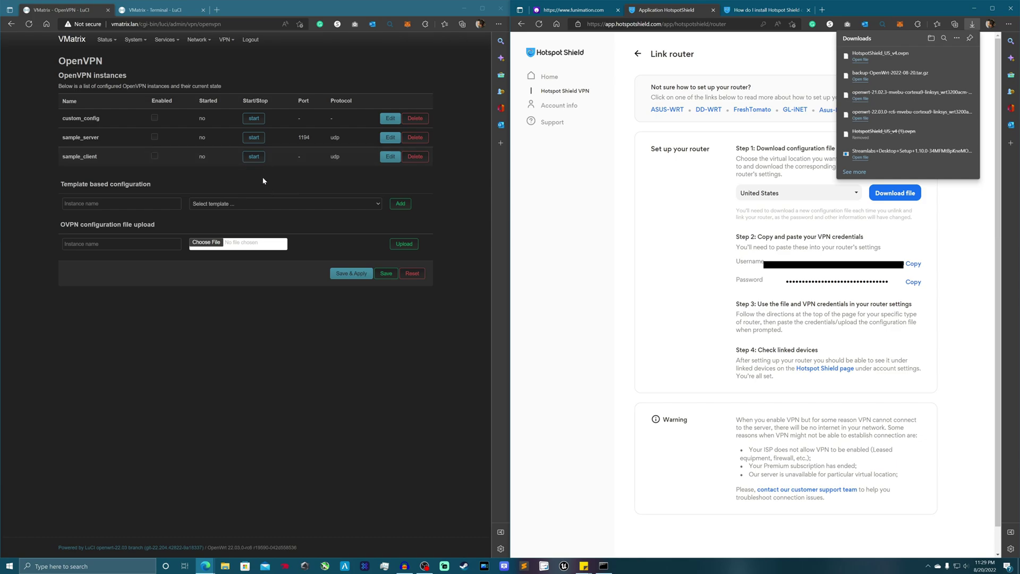
# Upload HotspotShield_US_v4.ovpn as a new OpenVPN instance named HotspotShield and start it.
pyautogui.click(122, 243)
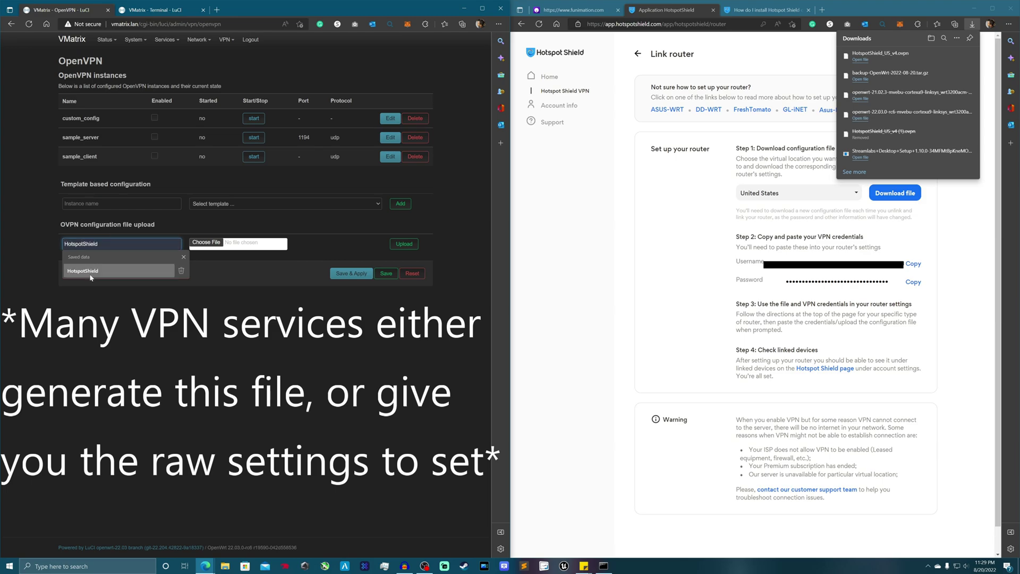
pyautogui.click(181, 270)
pyautogui.click(204, 243)
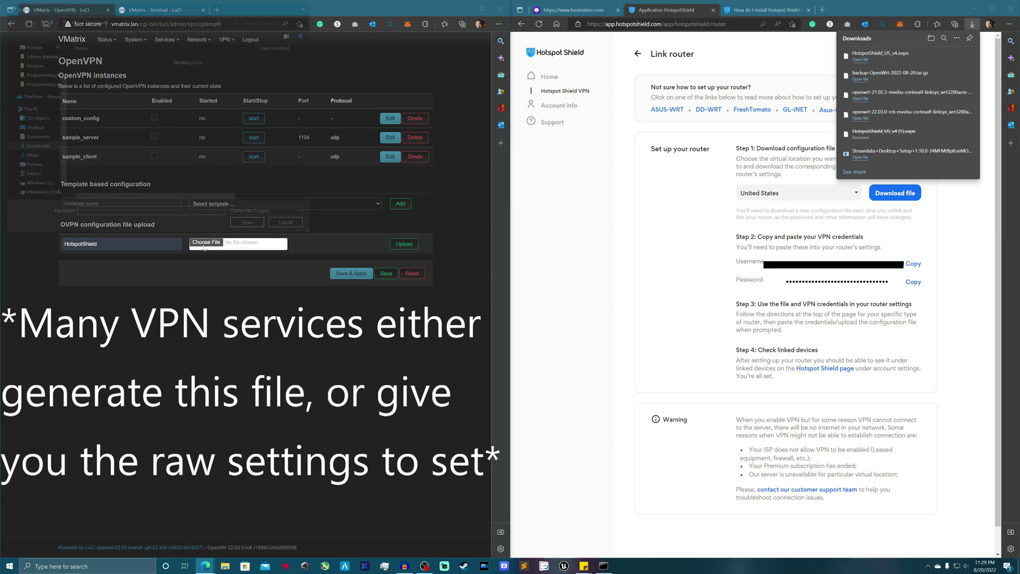
pyautogui.click(98, 69)
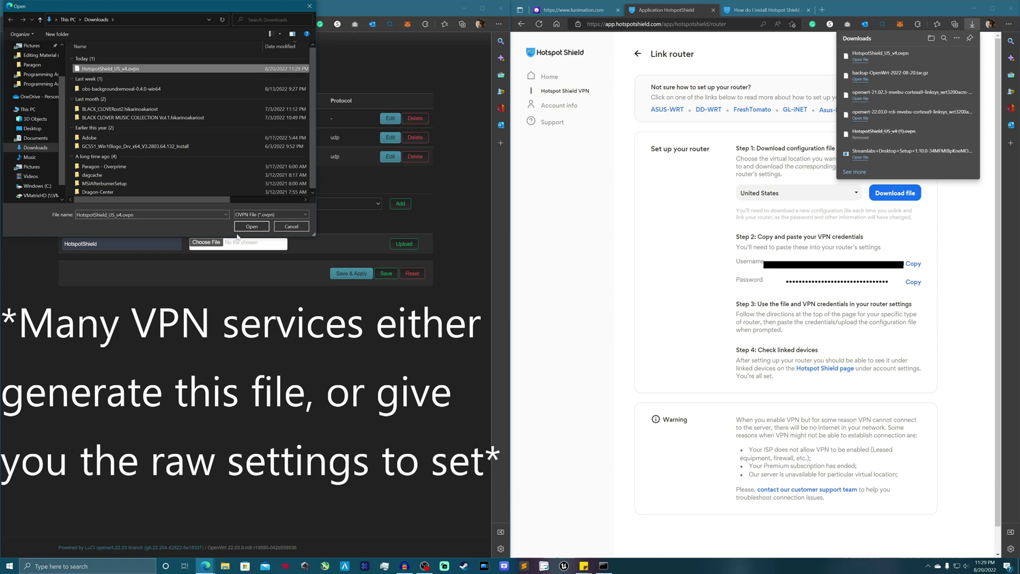
pyautogui.click(248, 227)
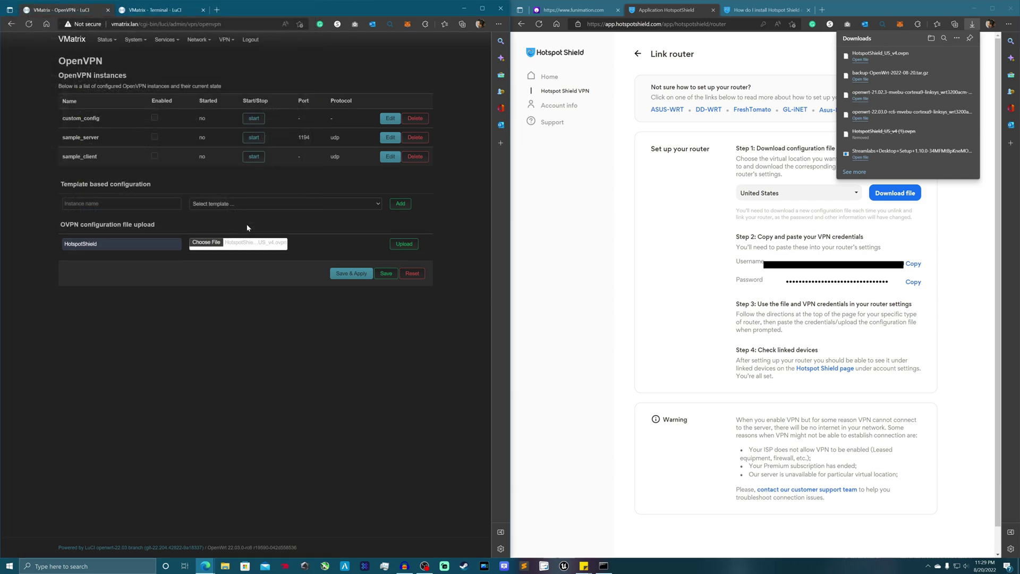
pyautogui.click(404, 243)
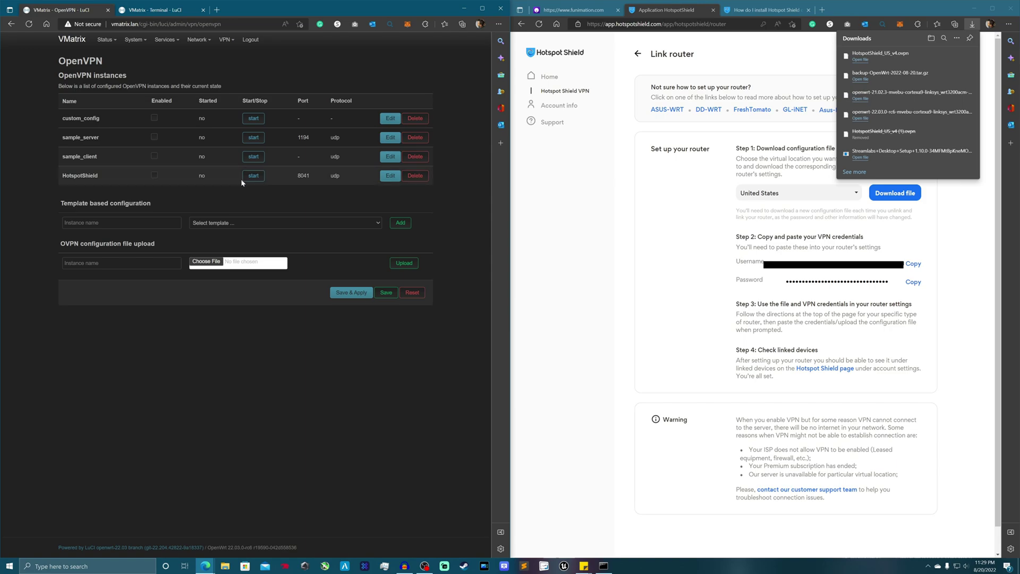
pyautogui.click(259, 179)
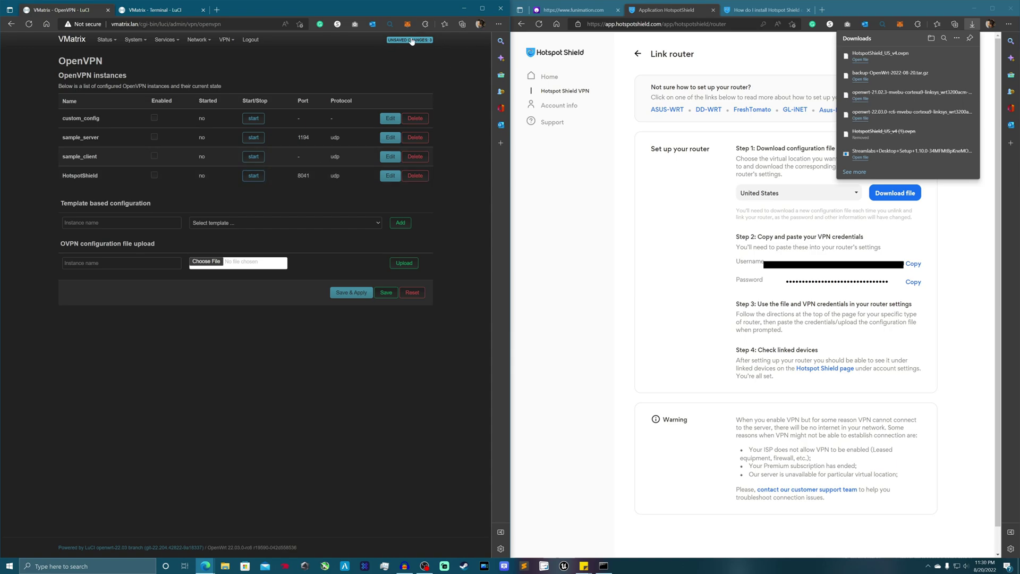
# In the HotspotShield config, append /etc/openvpn/HotspotShield.auth after auth-user-pass.
pyautogui.click(388, 177)
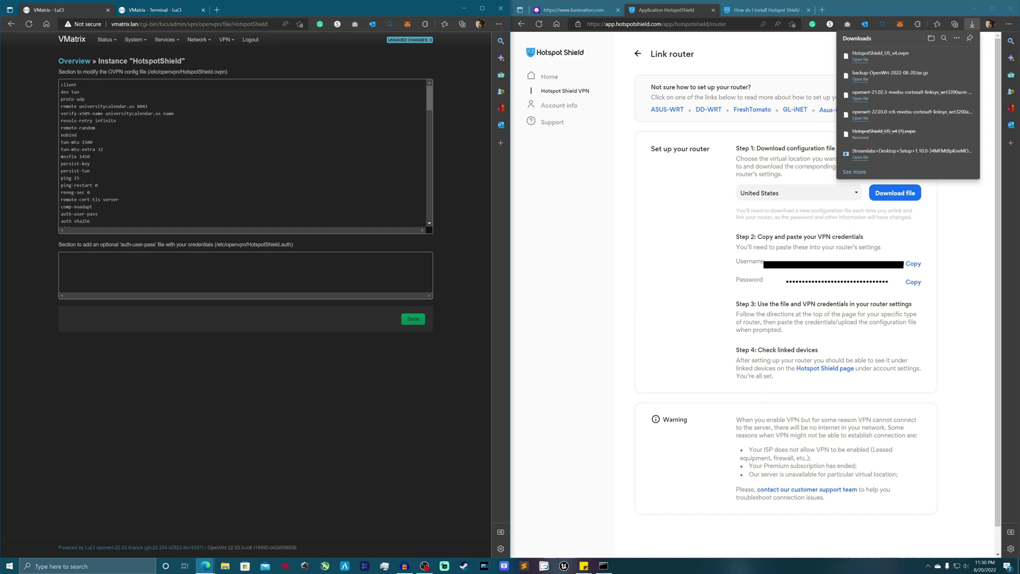
pyautogui.moveTo(215, 245)
pyautogui.mouseDown()
pyautogui.moveTo(287, 244)
pyautogui.moveTo(214, 244)
pyautogui.mouseUp()
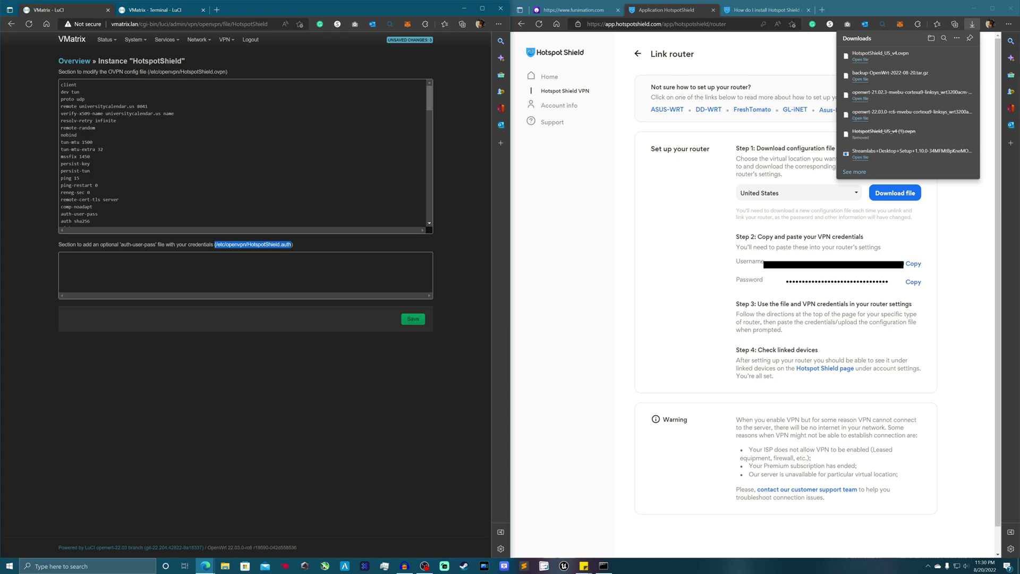
pyautogui.rightClick(225, 244)
pyautogui.click(234, 253)
pyautogui.click(98, 214)
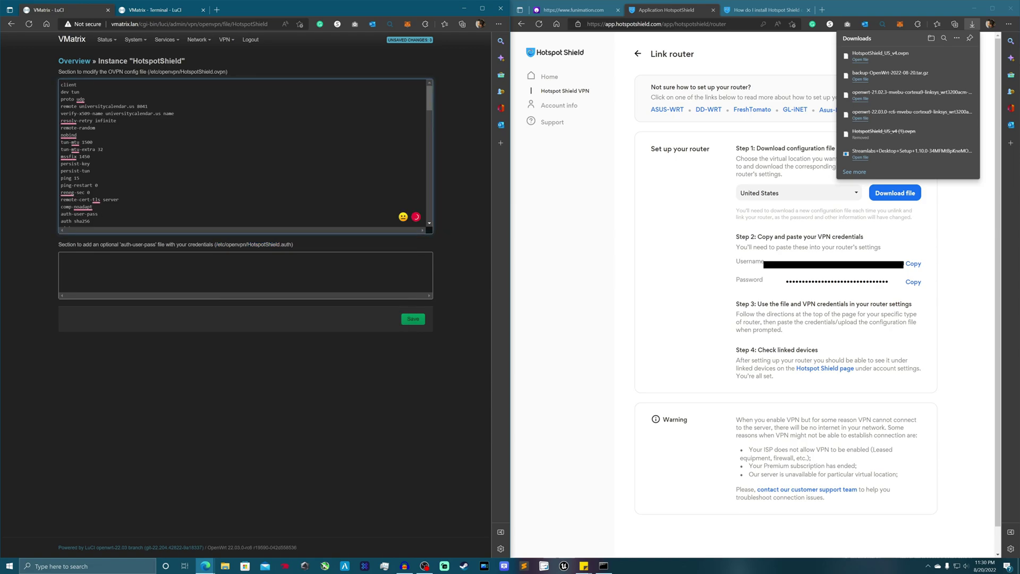
pyautogui.hotkey('ctrl', 'v')
# Paste the VPN username and password into the auth-file box and save the instance.
pyautogui.click(913, 264)
pyautogui.rightClick(163, 268)
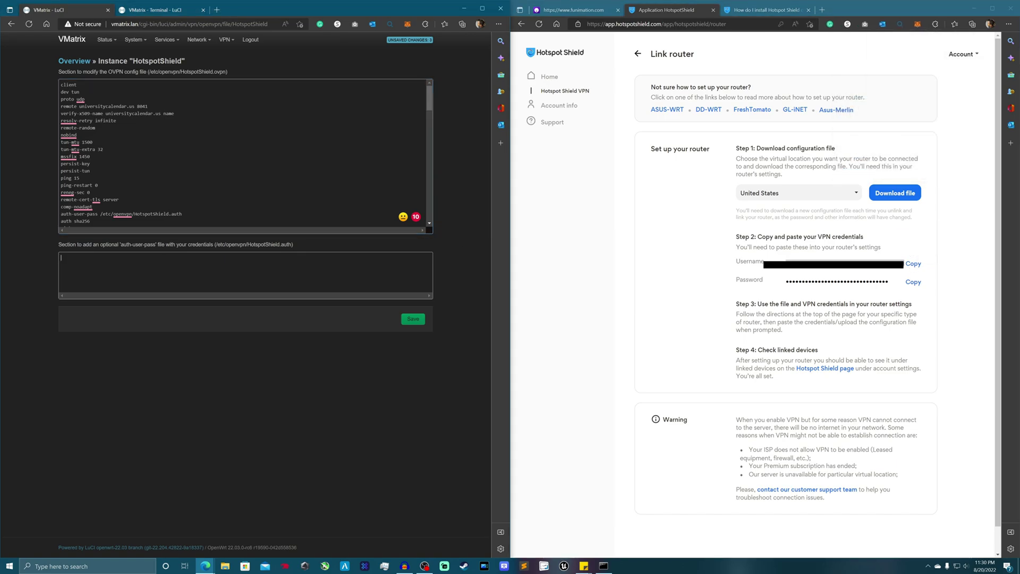
pyautogui.click(183, 336)
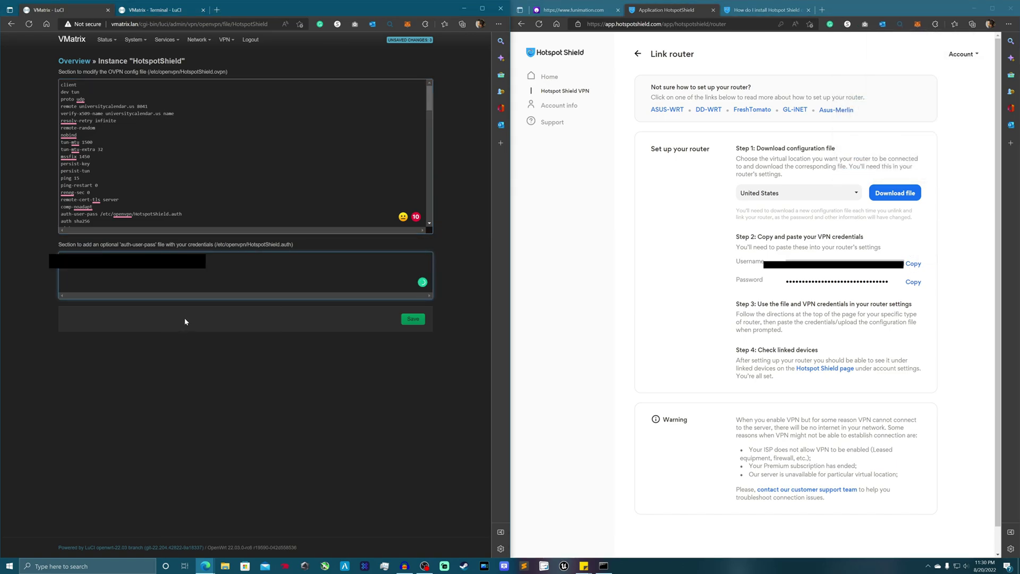
pyautogui.click(914, 281)
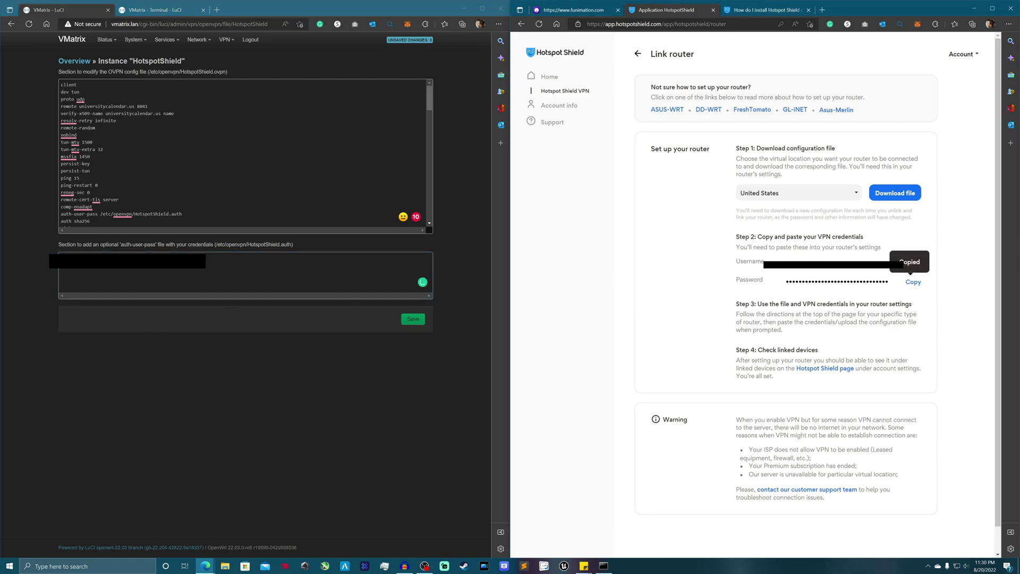
pyautogui.click(239, 276)
pyautogui.rightClick(117, 270)
pyautogui.click(155, 339)
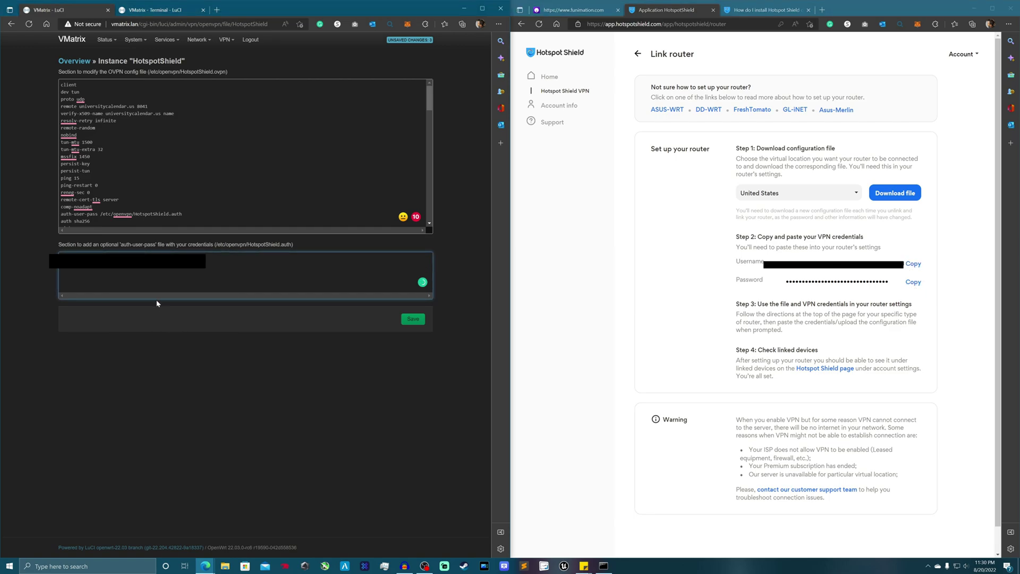
pyautogui.click(414, 320)
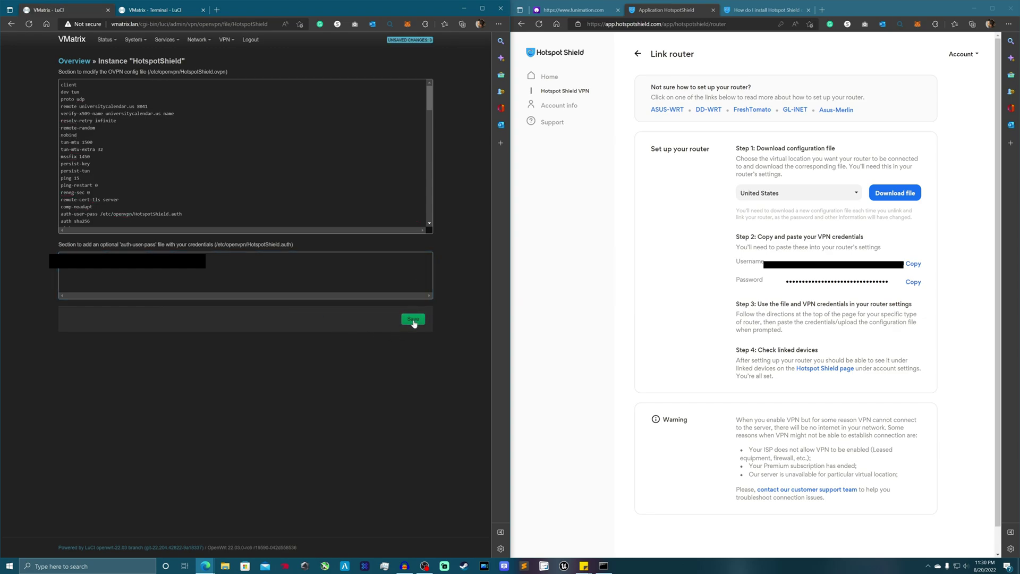
# Back on the OpenVPN overview, apply all pending changes and start the HotspotShield instance.
pyautogui.click(74, 61)
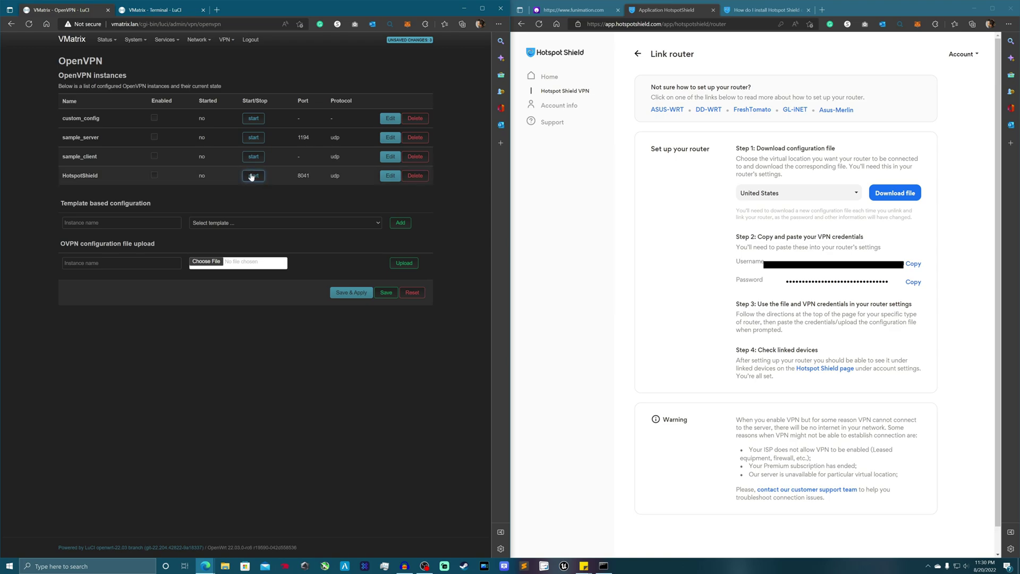
pyautogui.click(344, 293)
pyautogui.click(248, 175)
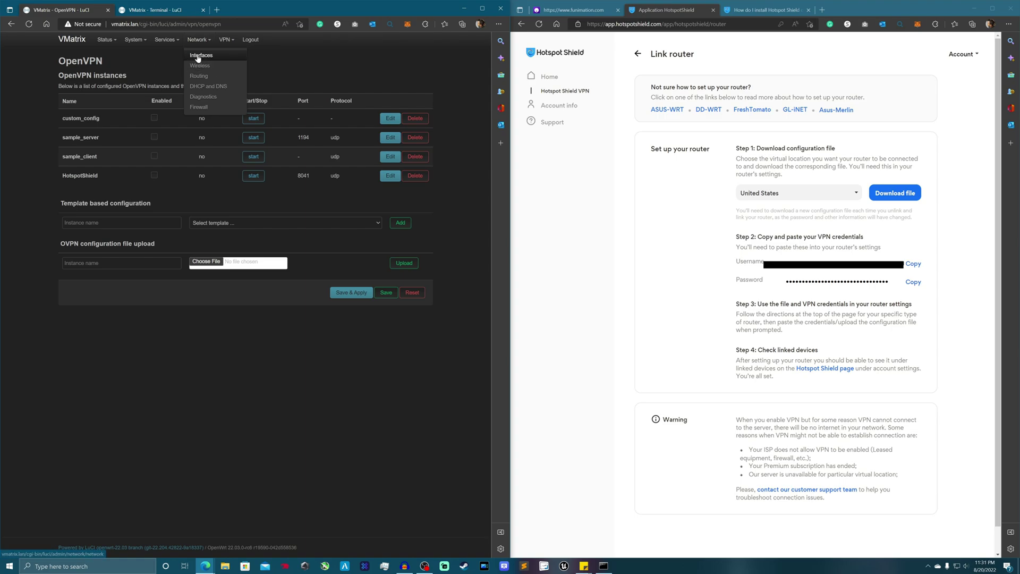
# Add a new interface named Tun0 with protocol Unmanaged and custom device Tun0.
pyautogui.click(198, 56)
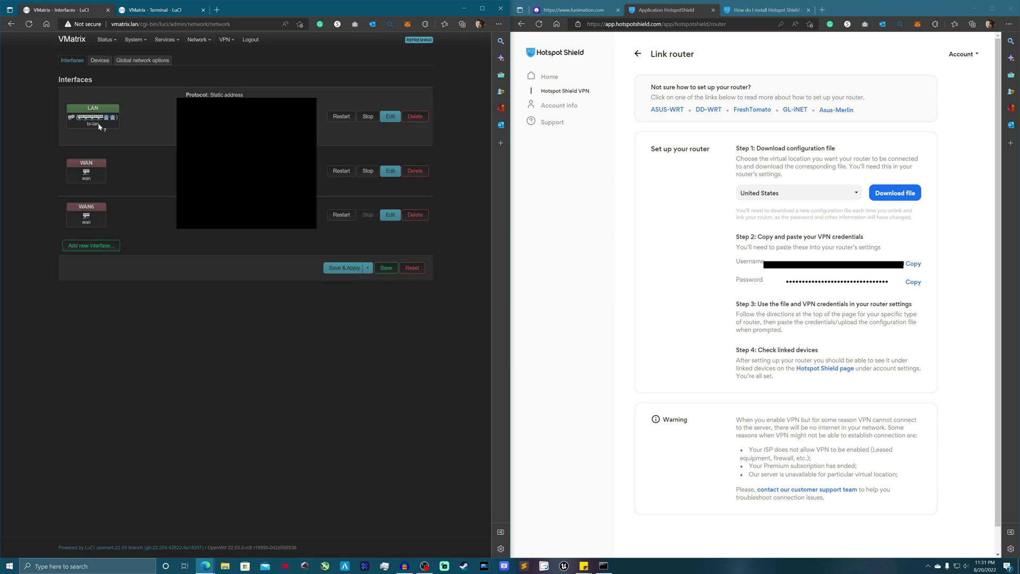
pyautogui.click(83, 245)
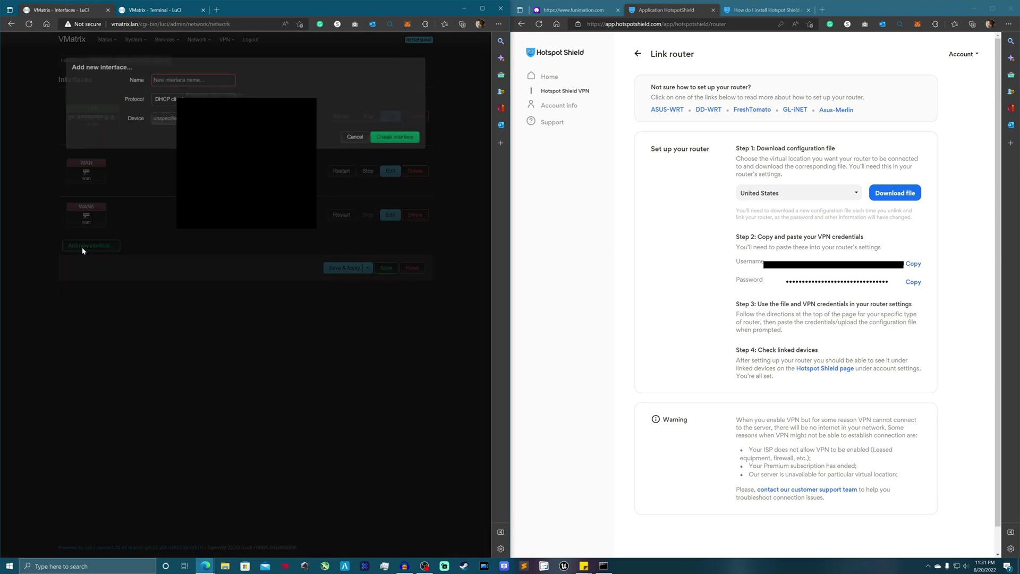
pyautogui.write('Tun0')
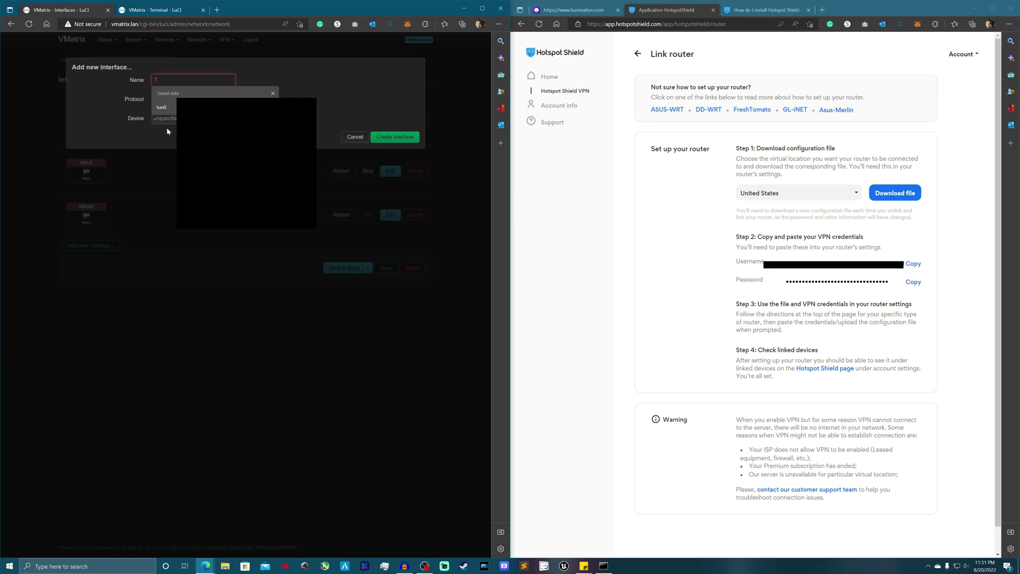
pyautogui.click(96, 117)
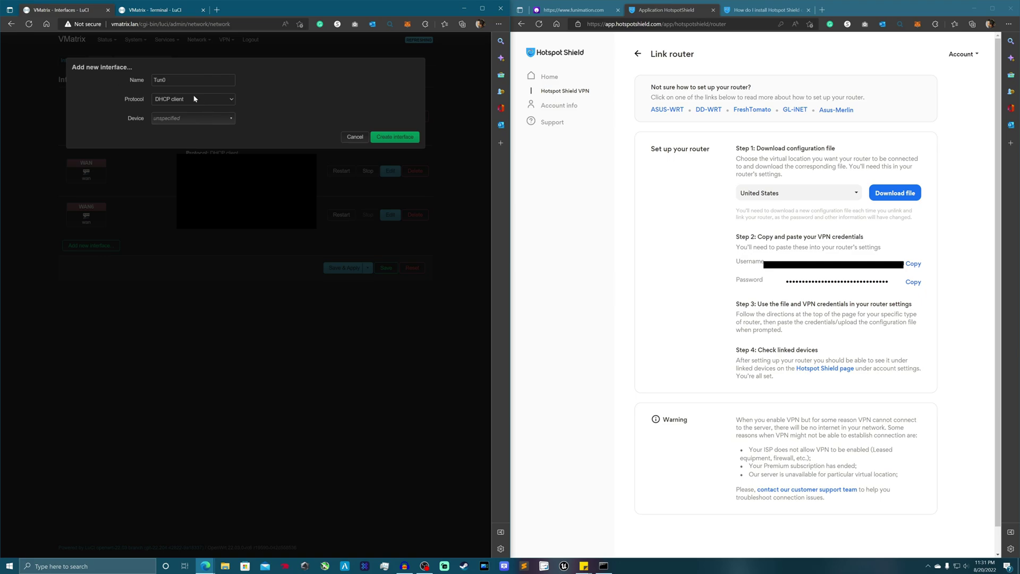
pyautogui.click(182, 99)
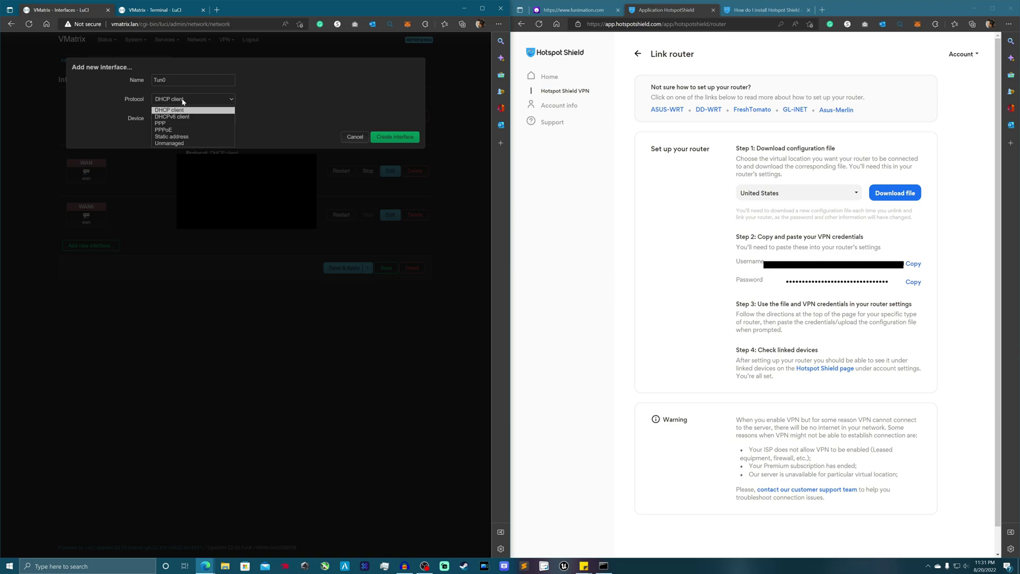
pyautogui.click(164, 143)
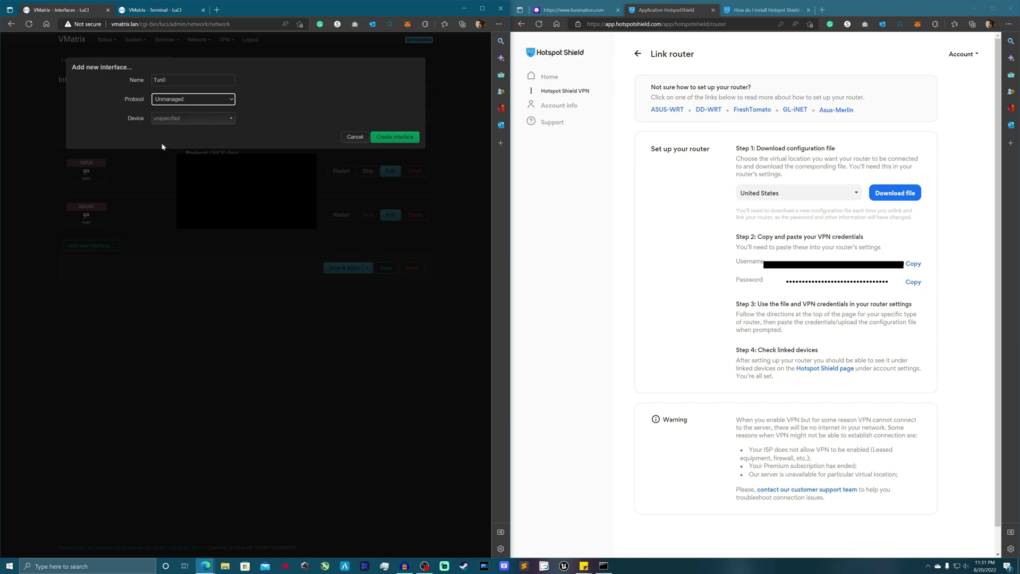
pyautogui.click(176, 120)
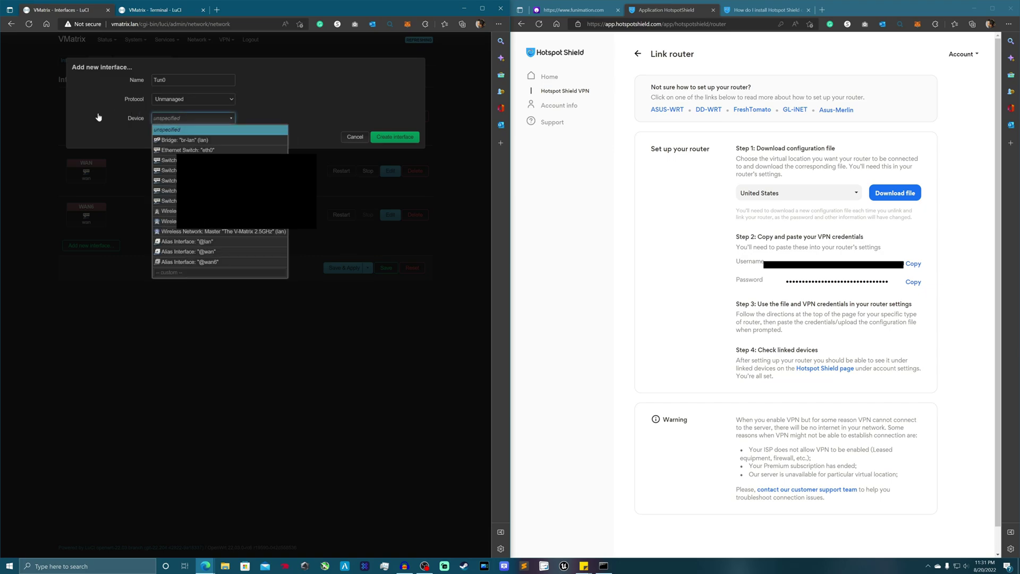
pyautogui.click(97, 117)
pyautogui.click(170, 119)
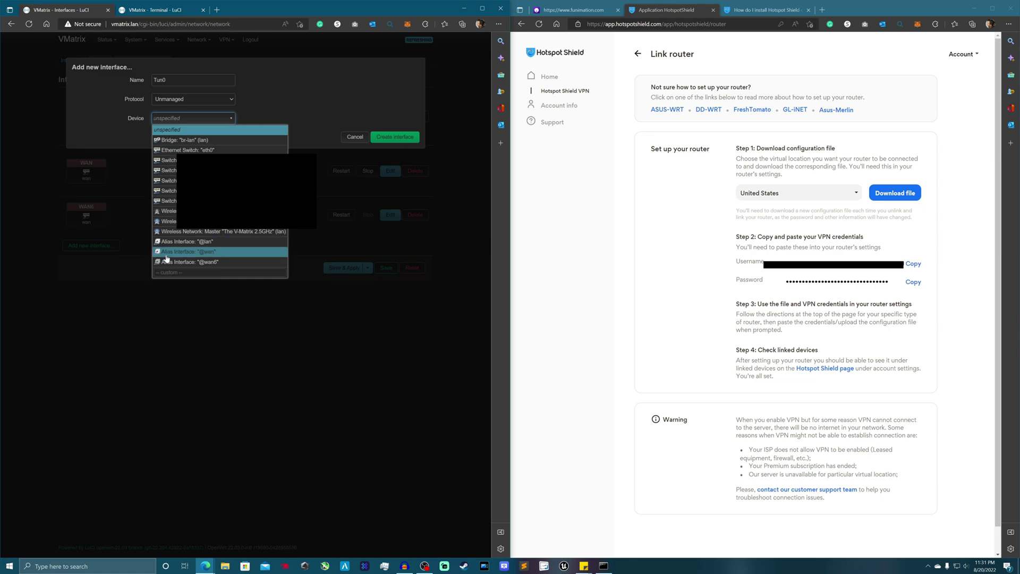
pyautogui.write('Tun0')
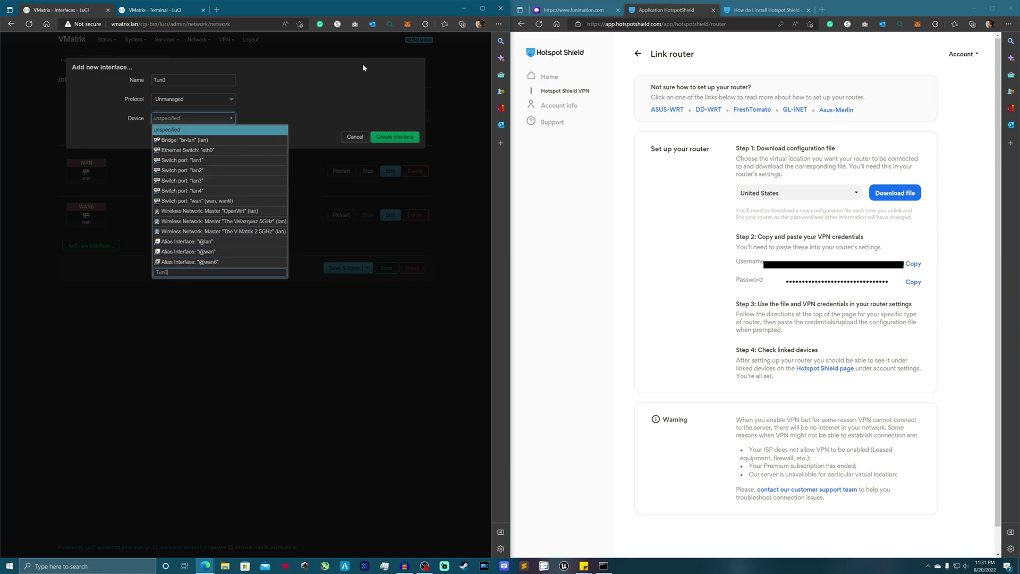
pyautogui.press('Return')
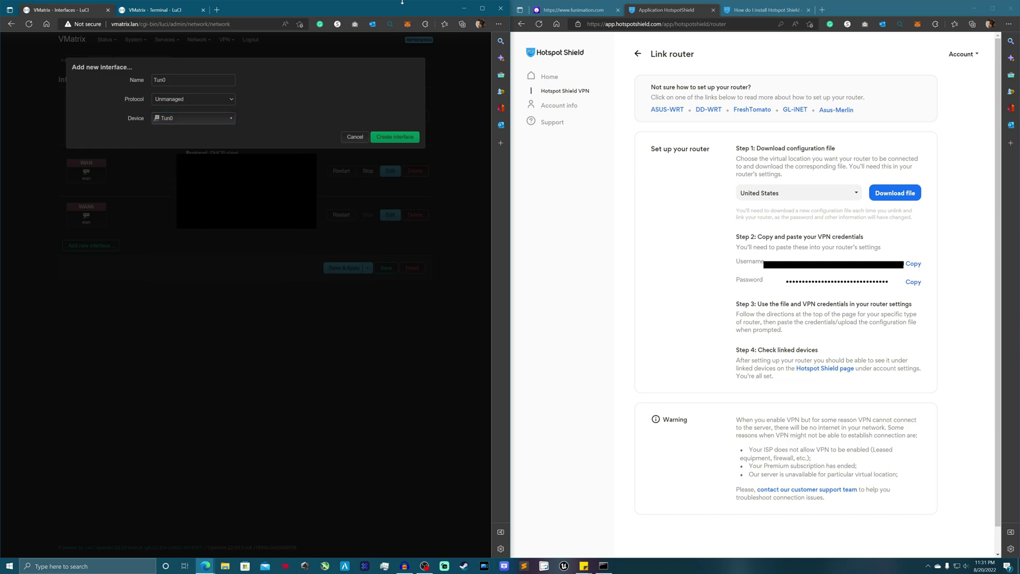
# Create the Tun0 interface and review its Advanced and Firewall Settings tabs.
pyautogui.click(391, 135)
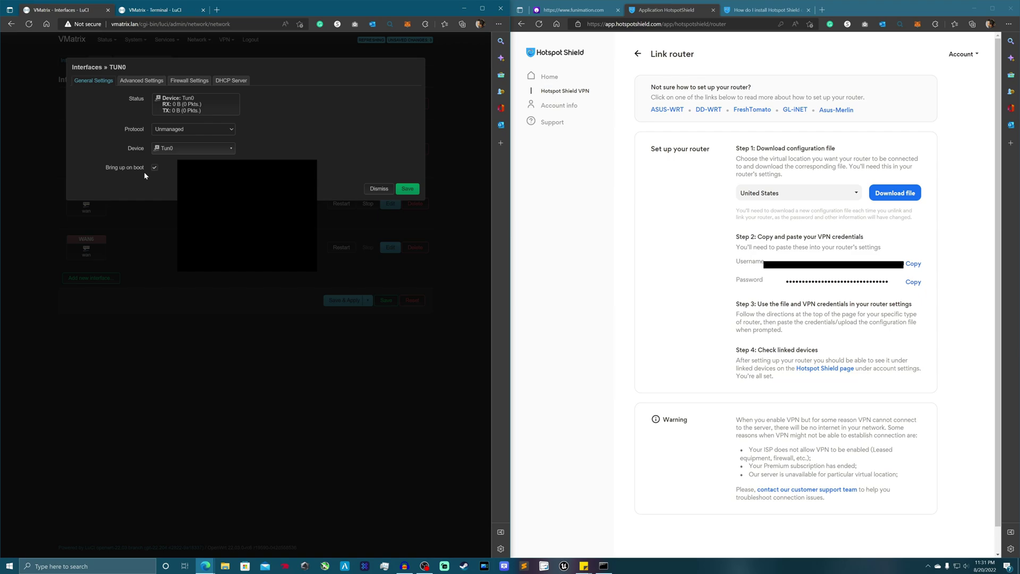
pyautogui.click(146, 82)
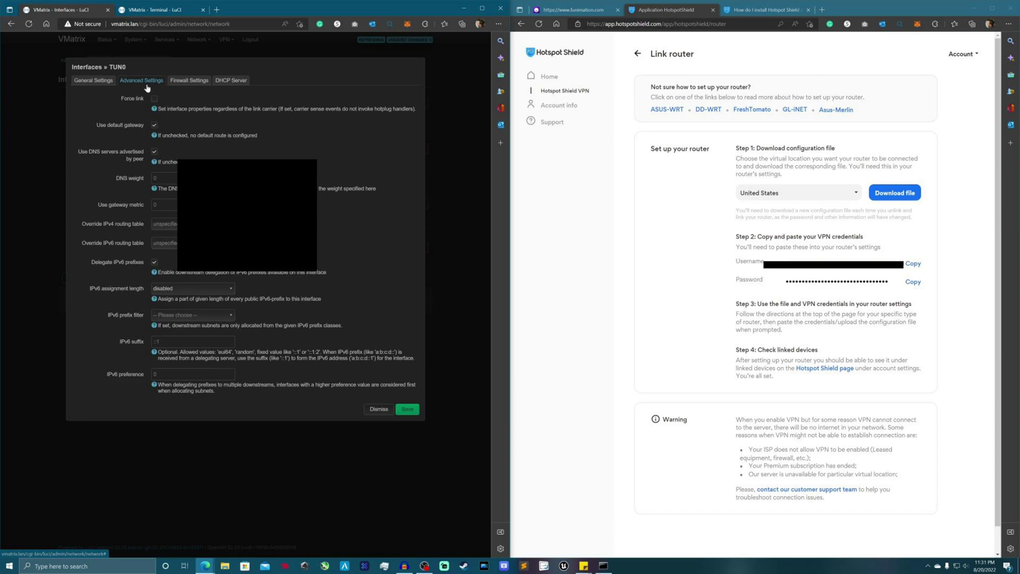
pyautogui.click(182, 84)
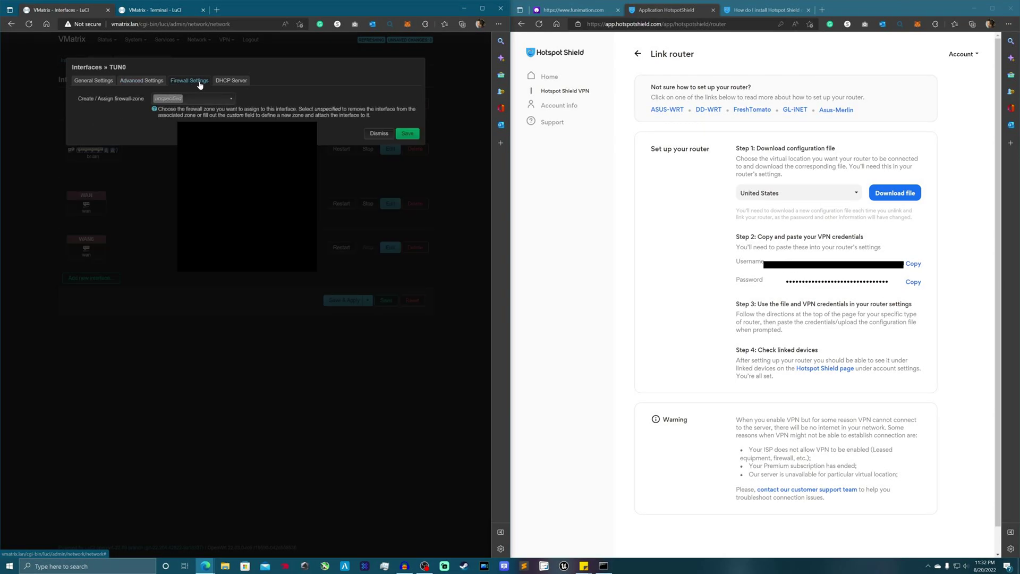
# Put TUN0 in the wan firewall zone, save it, and apply the pending network changes.
pyautogui.click(230, 99)
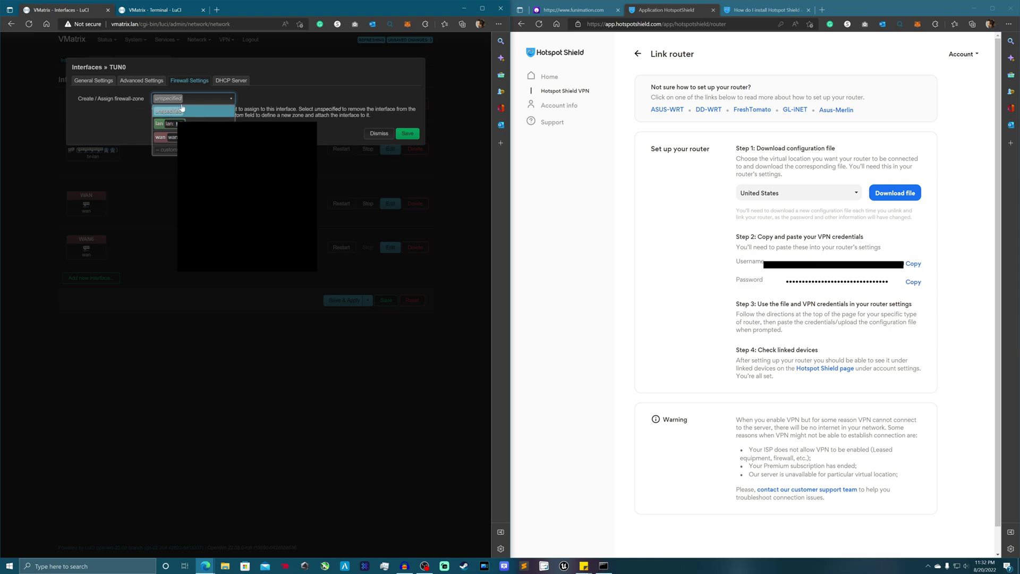
pyautogui.click(169, 137)
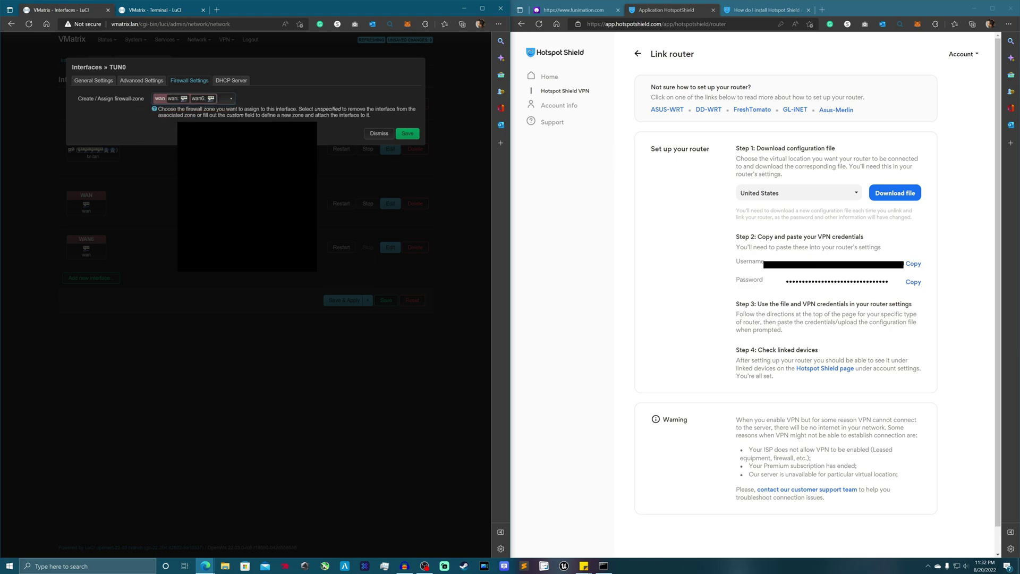
pyautogui.click(230, 80)
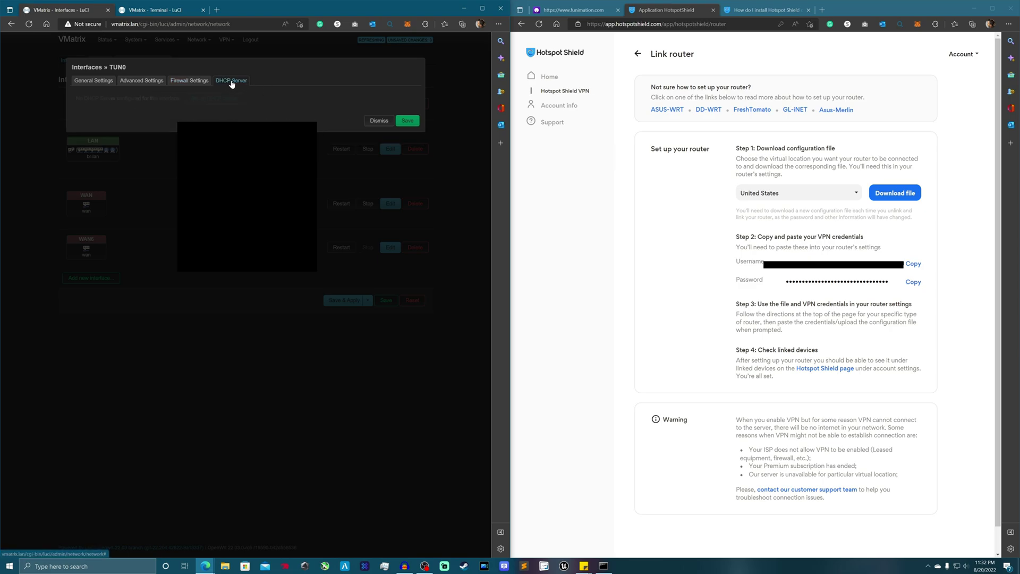
pyautogui.click(189, 80)
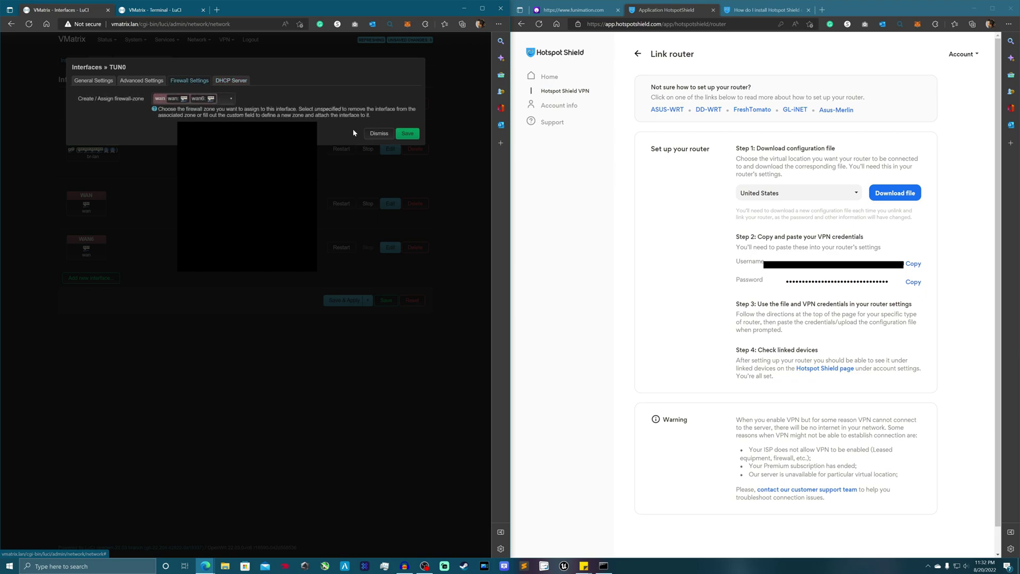
pyautogui.click(407, 133)
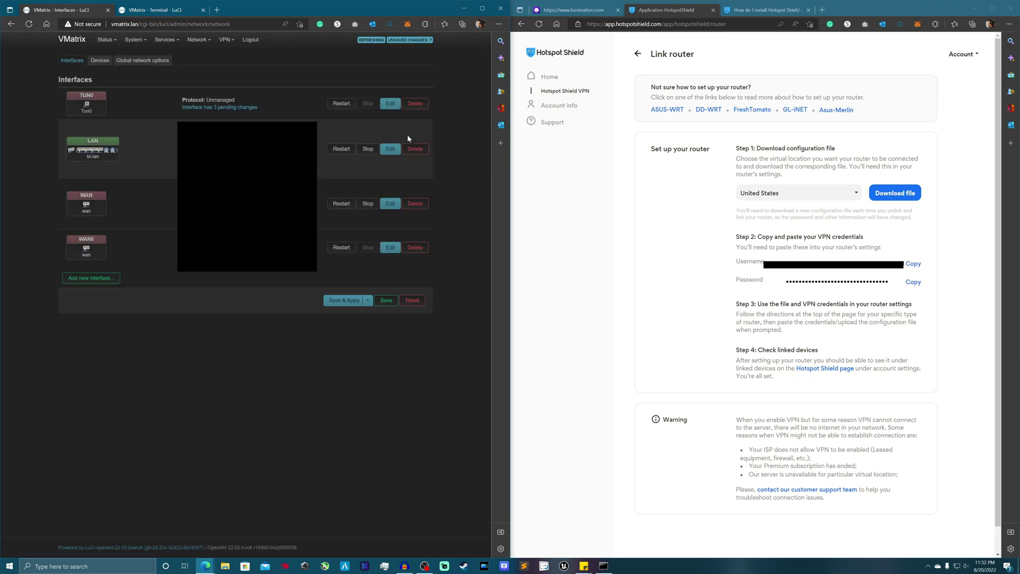
pyautogui.click(340, 299)
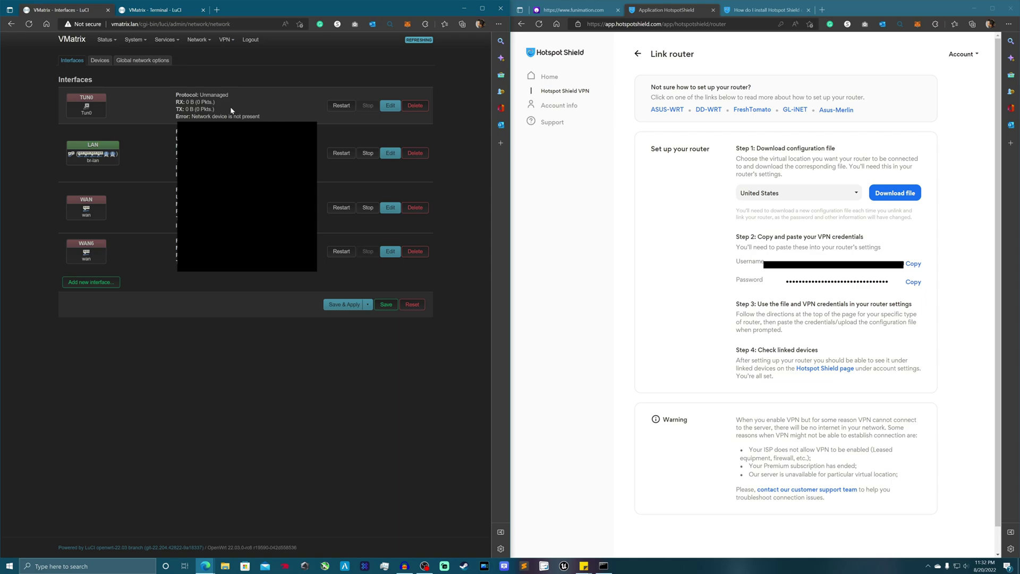
# Go to VPN > OpenVPN to list the OpenVPN instances.
pyautogui.click(228, 57)
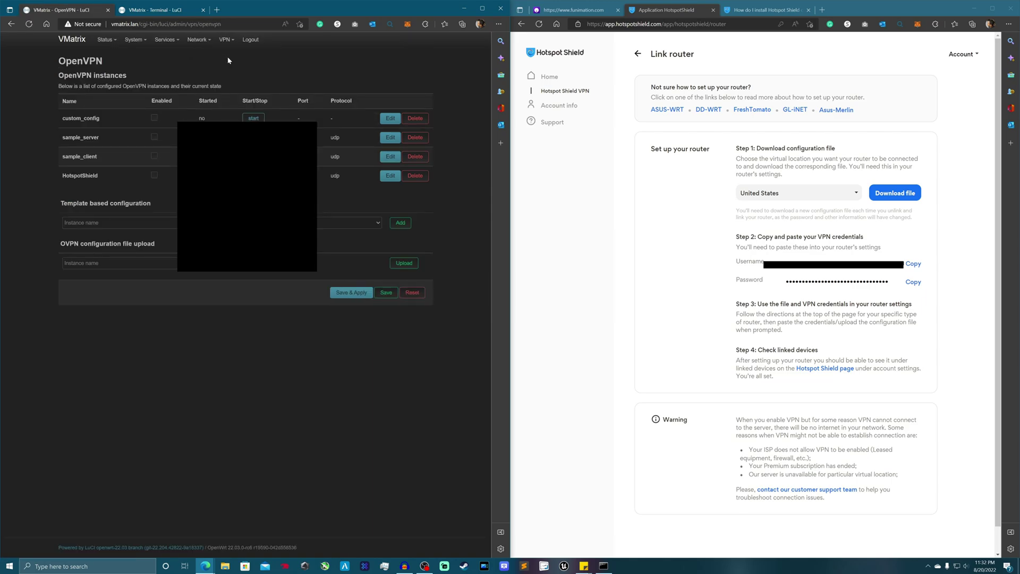
# Mark the HotspotShield instance Enabled and start it.
pyautogui.click(154, 174)
pyautogui.click(260, 180)
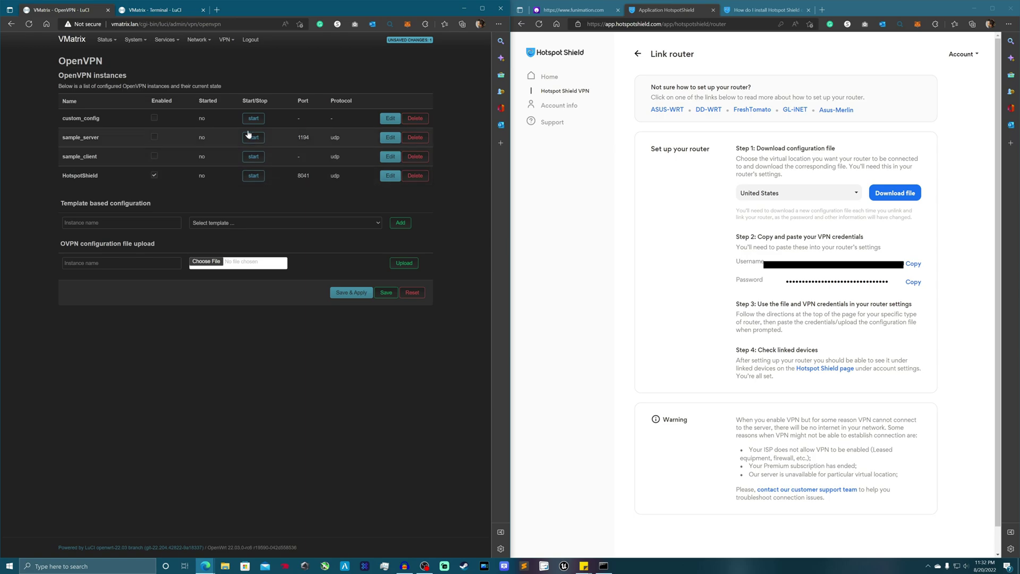
# On Network > Firewall, inspect the lan zone's covered devices, then apply the pending change.
pyautogui.moveTo(207, 41)
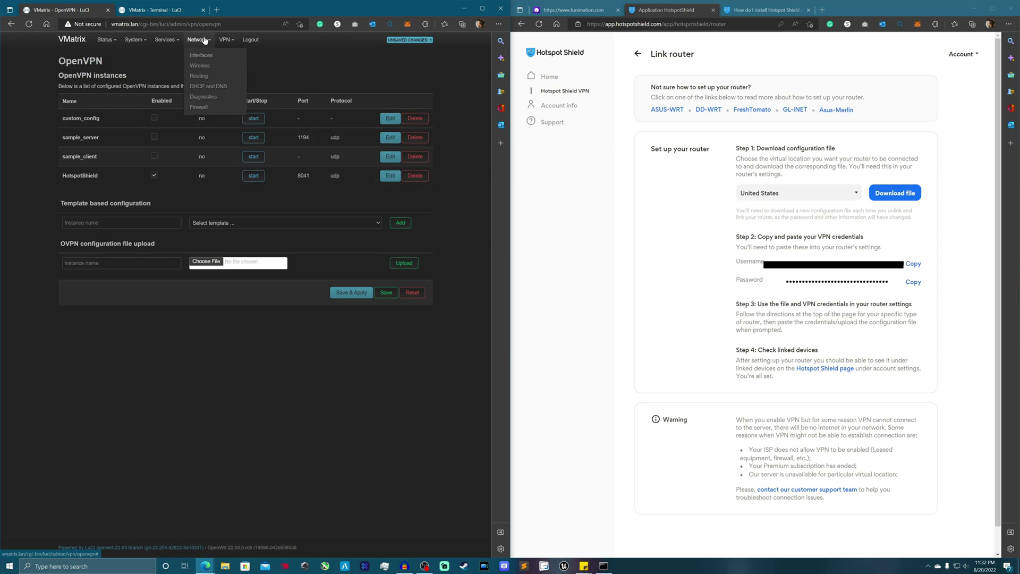
pyautogui.click(201, 108)
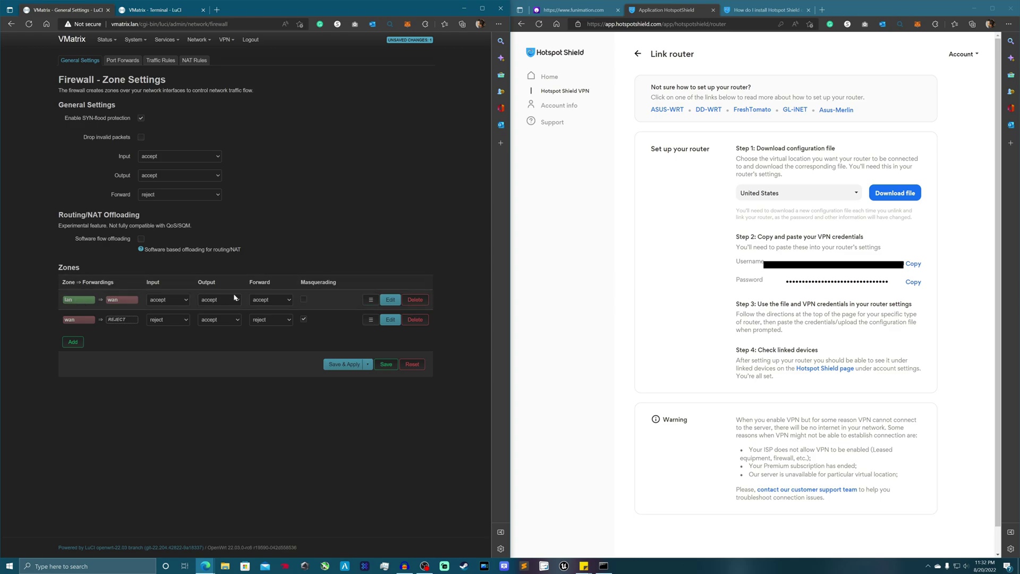
pyautogui.click(390, 299)
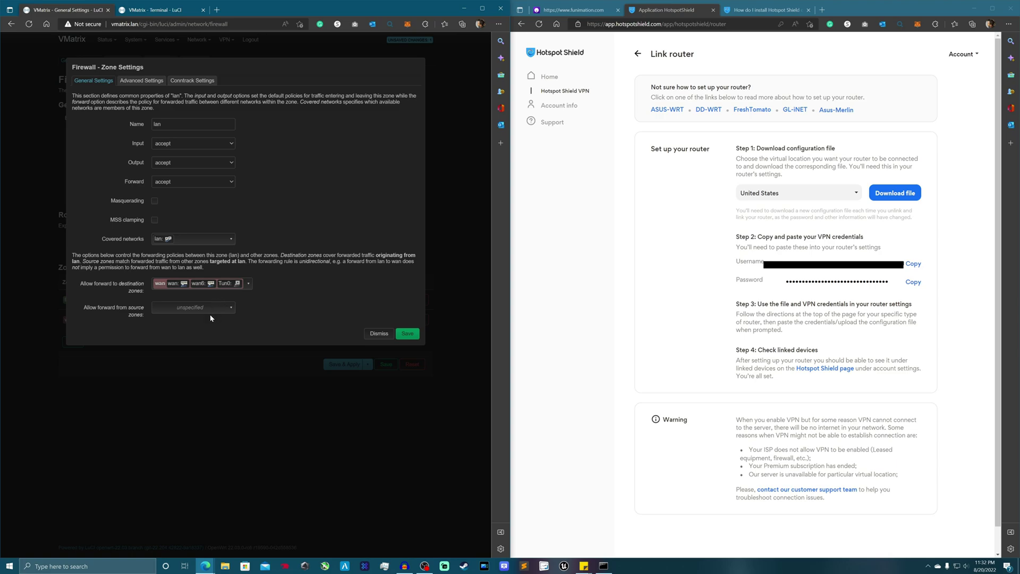
pyautogui.click(141, 80)
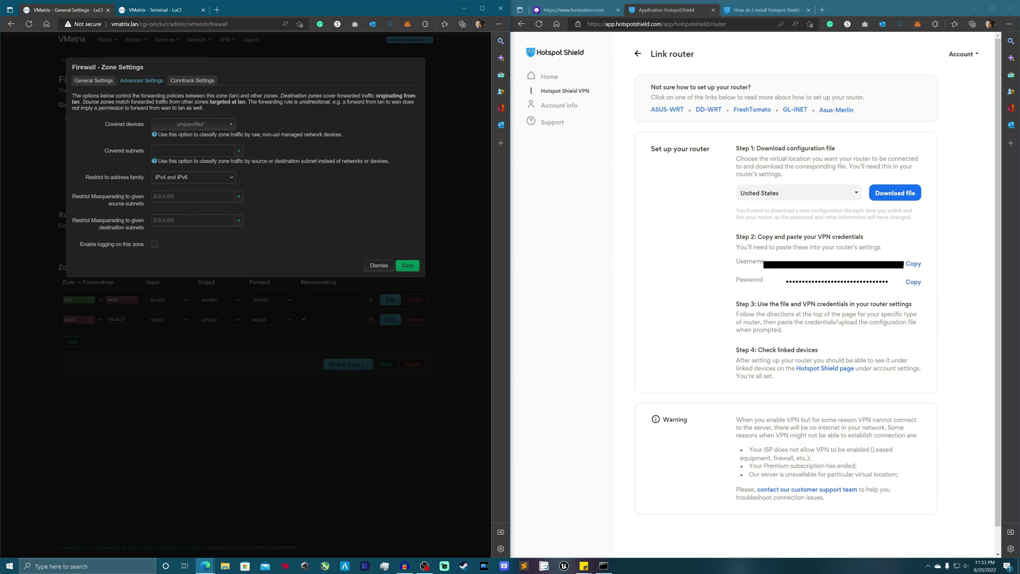
pyautogui.click(207, 126)
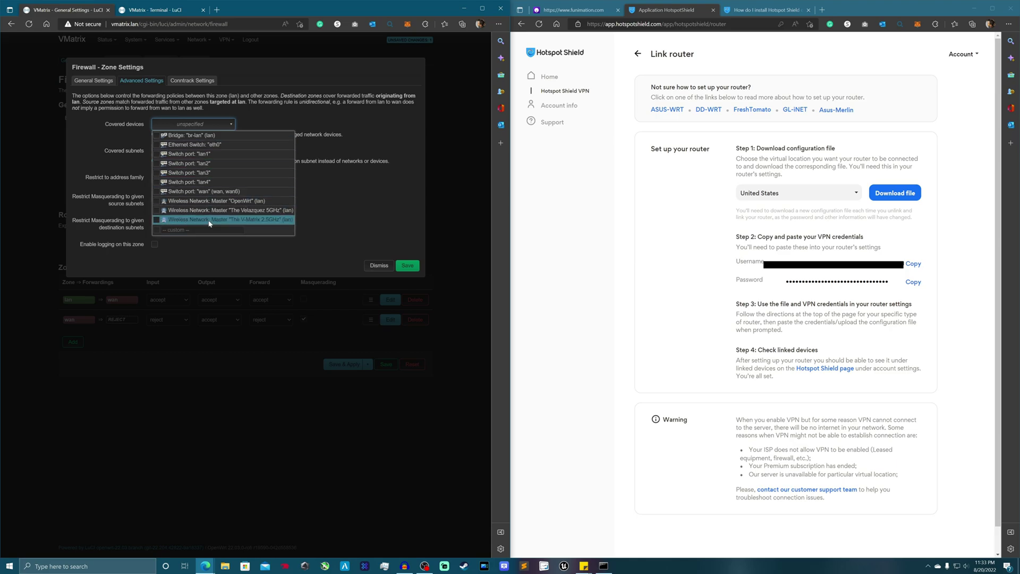
pyautogui.click(380, 266)
pyautogui.click(387, 299)
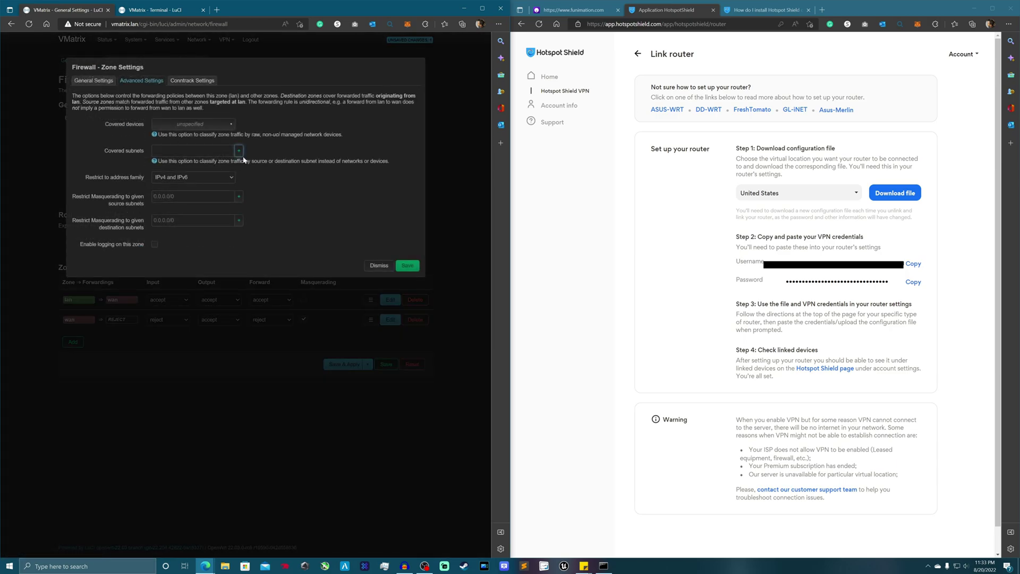
pyautogui.click(378, 269)
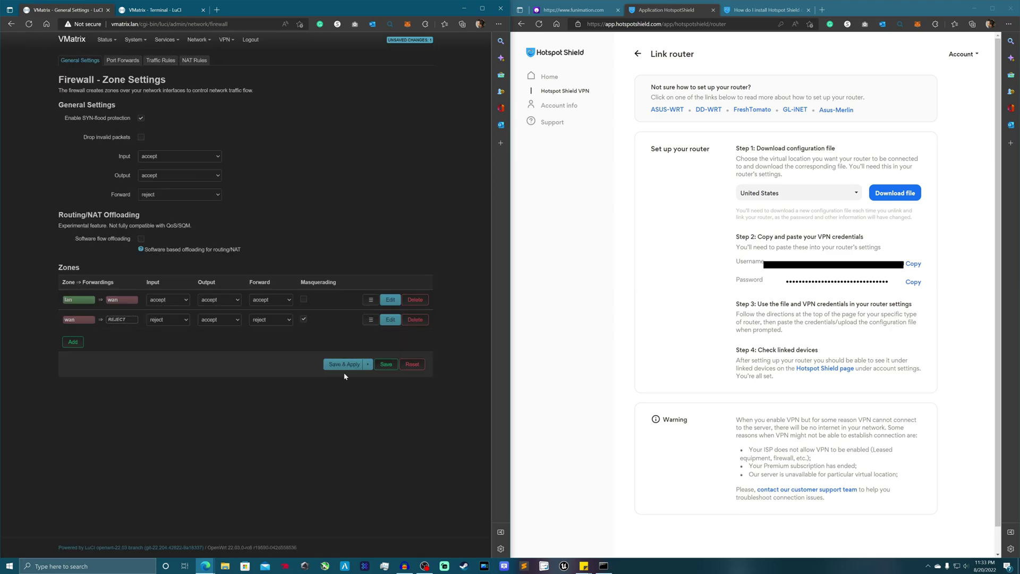
pyautogui.click(346, 364)
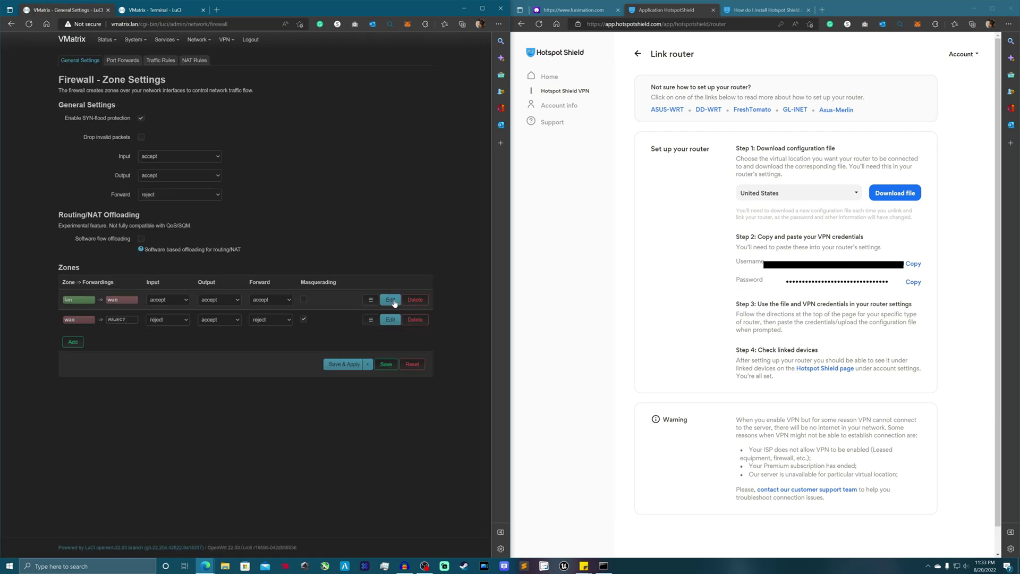
pyautogui.click(394, 303)
# Tick tun0 under the lan zone's Covered devices, save, and apply the change.
pyautogui.click(195, 126)
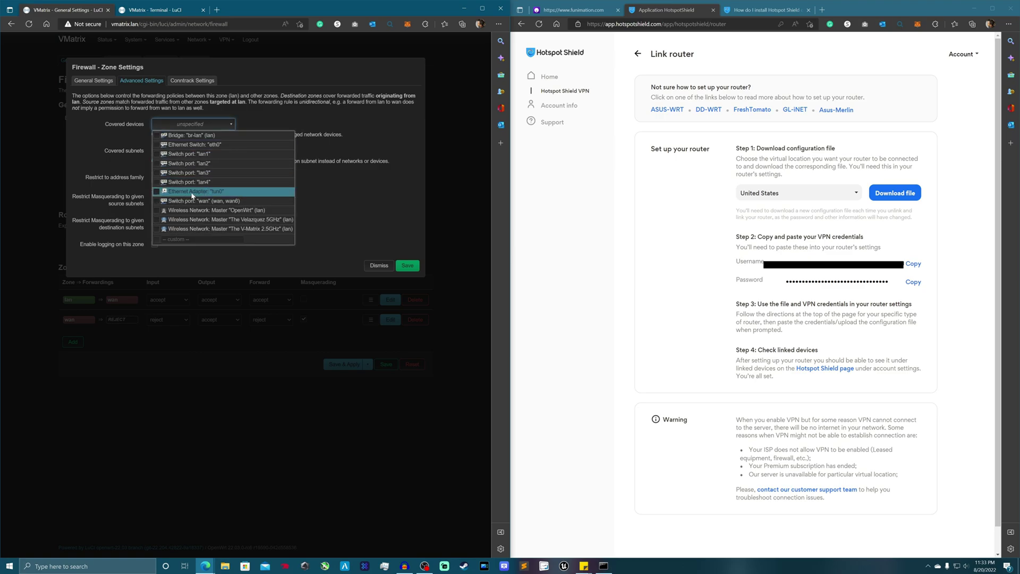
pyautogui.click(156, 191)
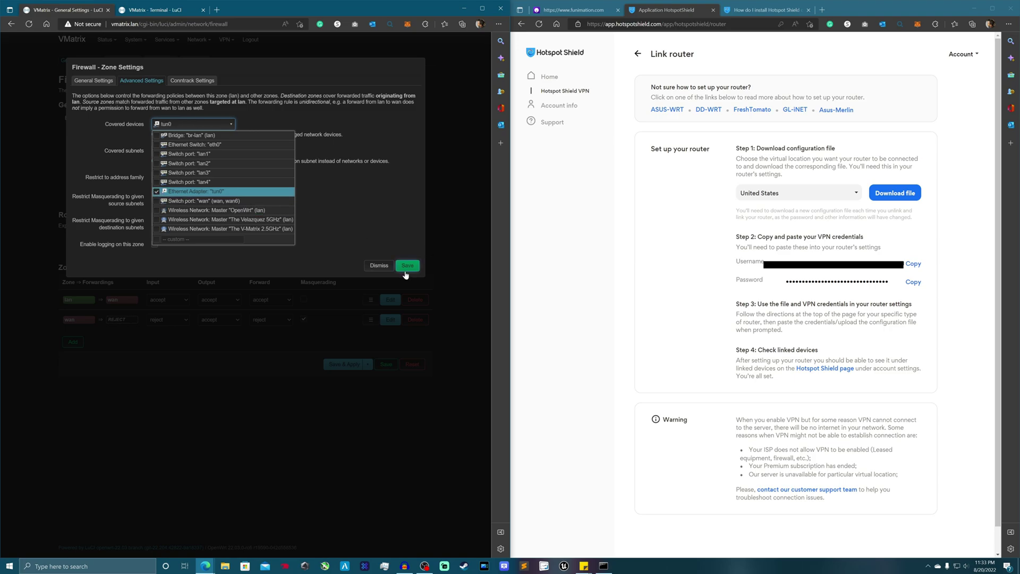
pyautogui.click(406, 266)
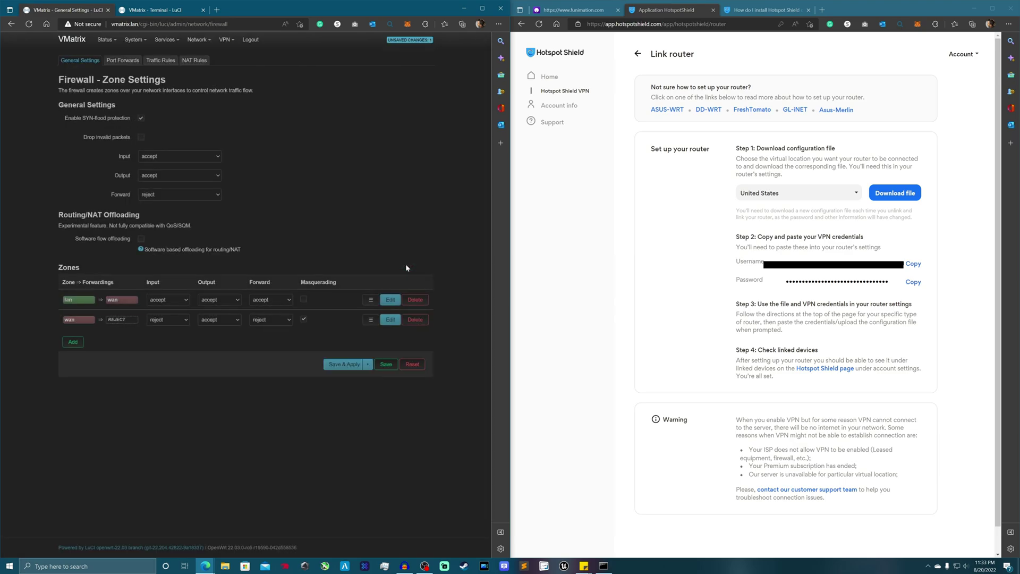
pyautogui.click(348, 363)
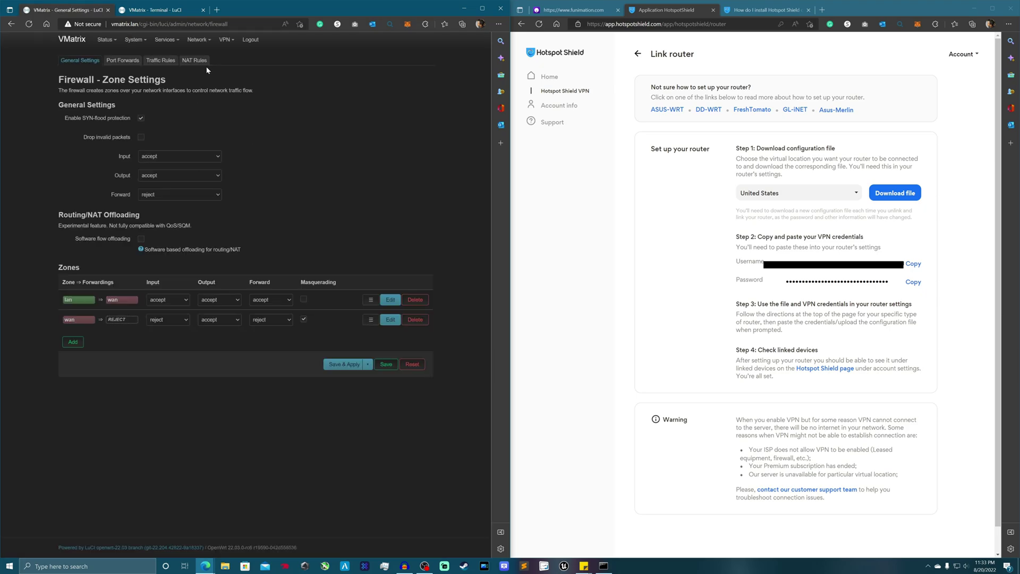
# Check the OpenVPN instances page: HotspotShield shows as started (7550) on port 8041.
pyautogui.moveTo(173, 41)
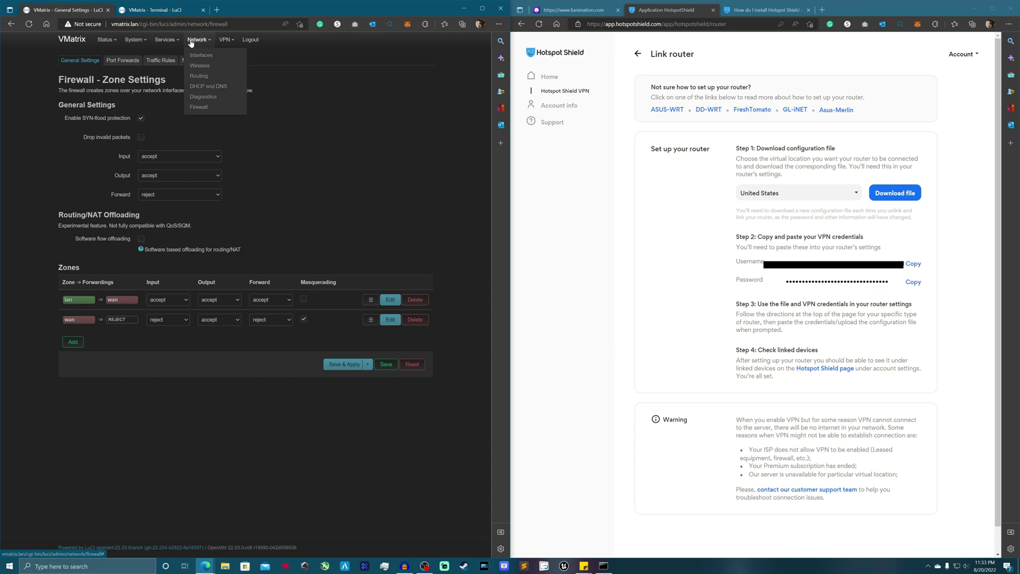
pyautogui.click(228, 56)
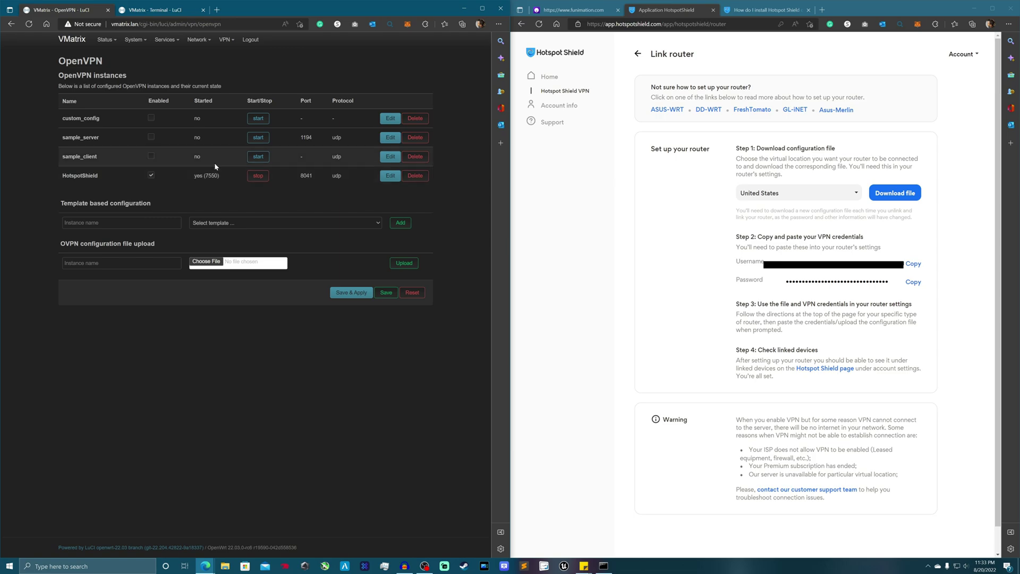
pyautogui.moveTo(198, 39)
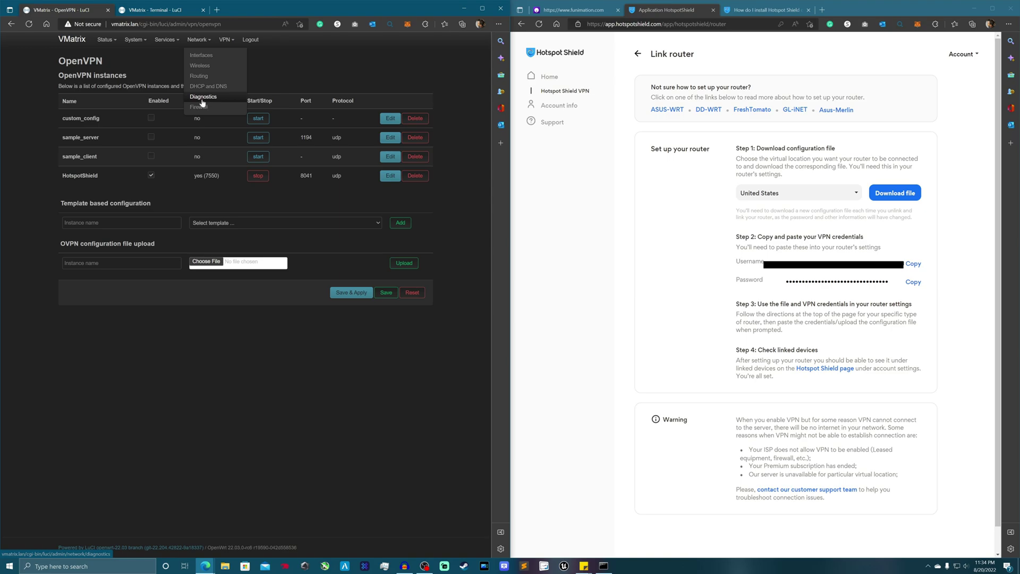
# From Network Diagnostics, ping openwrt.org over IPv4, then over IPv6.
pyautogui.click(202, 102)
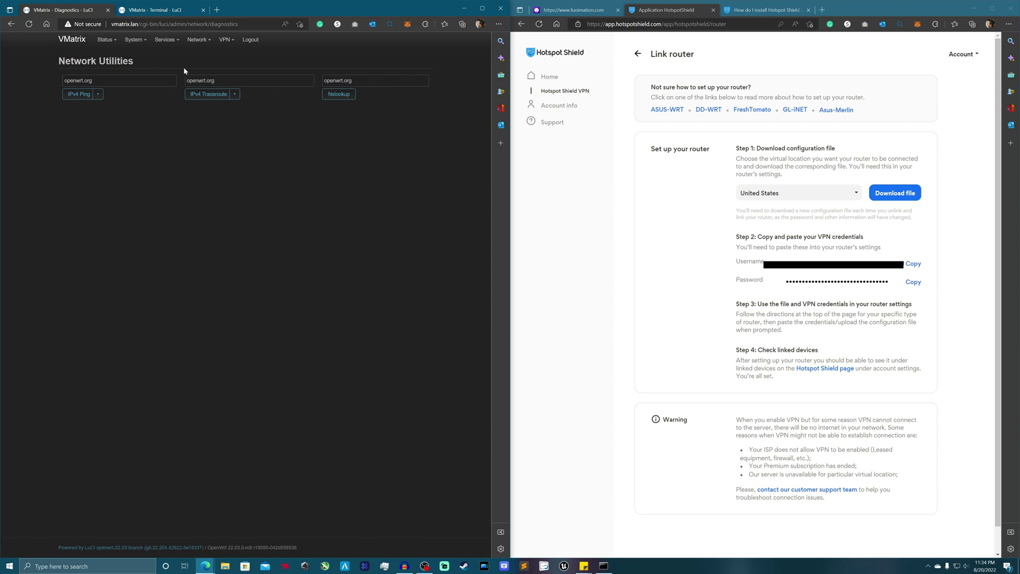
pyautogui.click(77, 95)
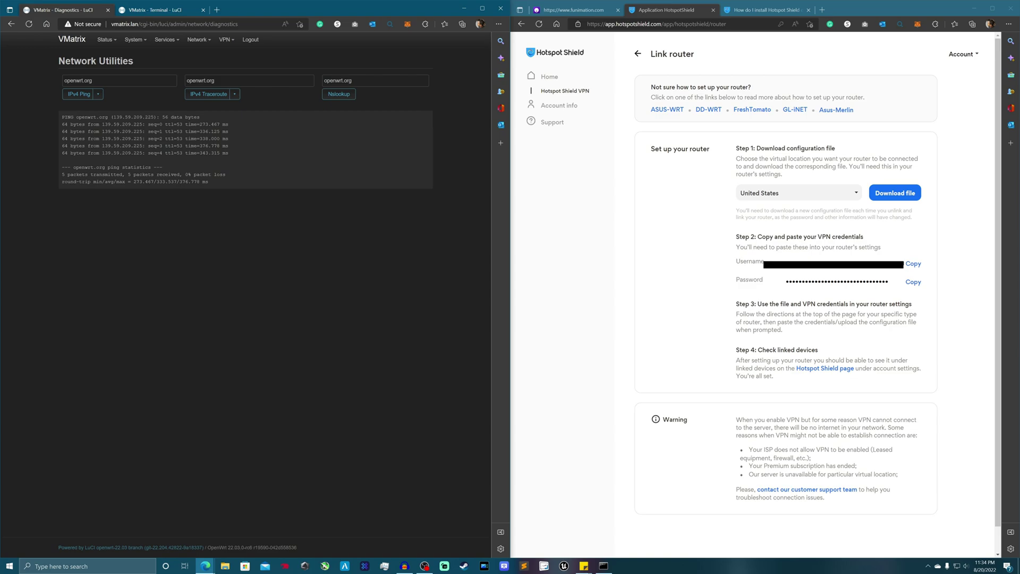
pyautogui.click(98, 94)
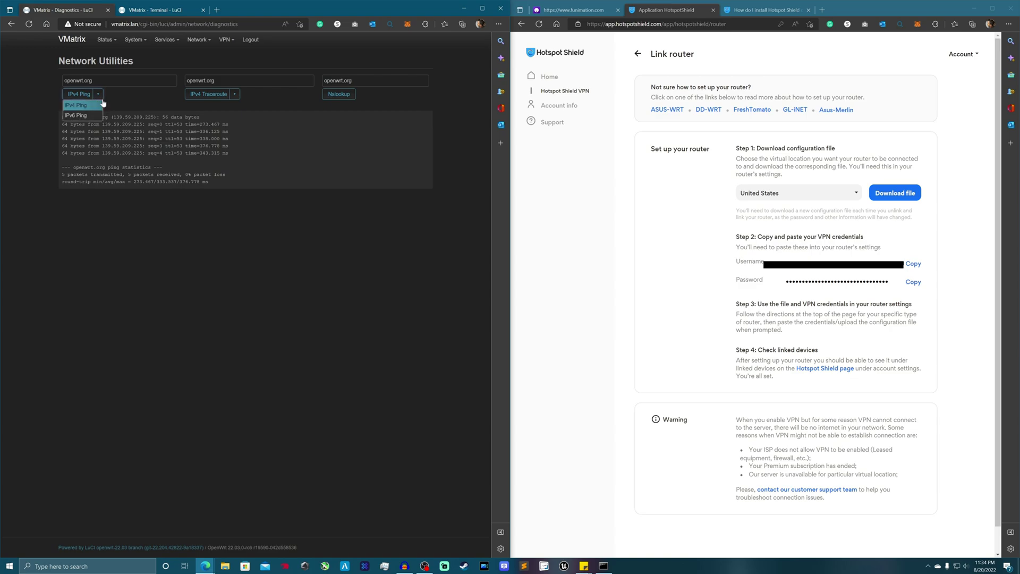
pyautogui.click(87, 114)
pyautogui.click(79, 95)
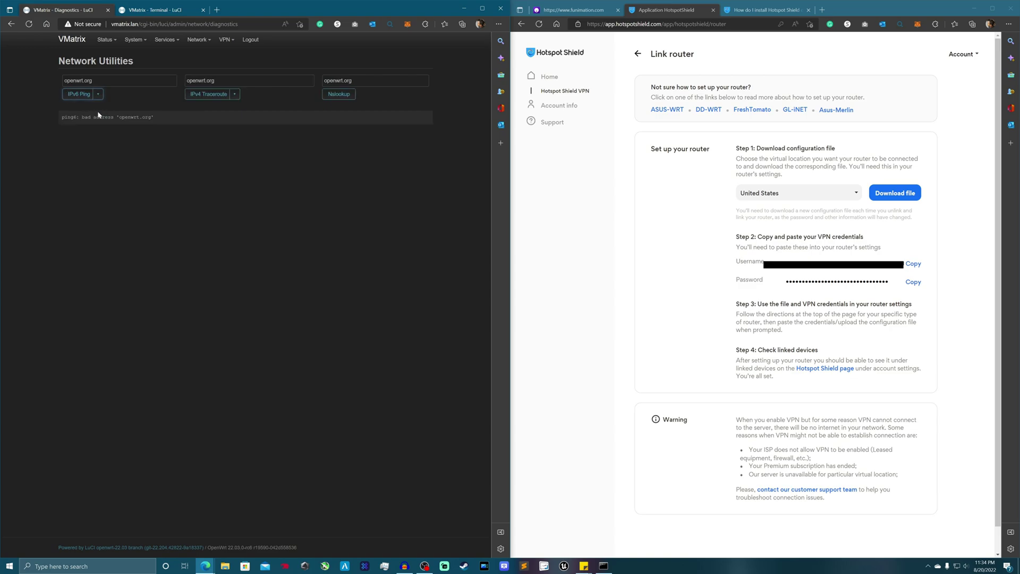
pyautogui.click(99, 98)
pyautogui.click(820, 10)
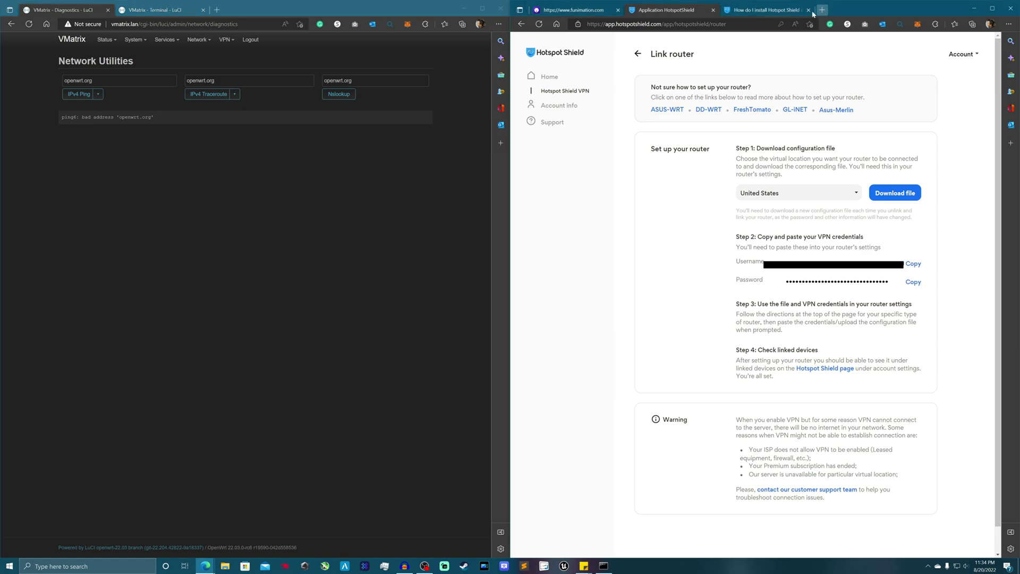
pyautogui.write('goo')
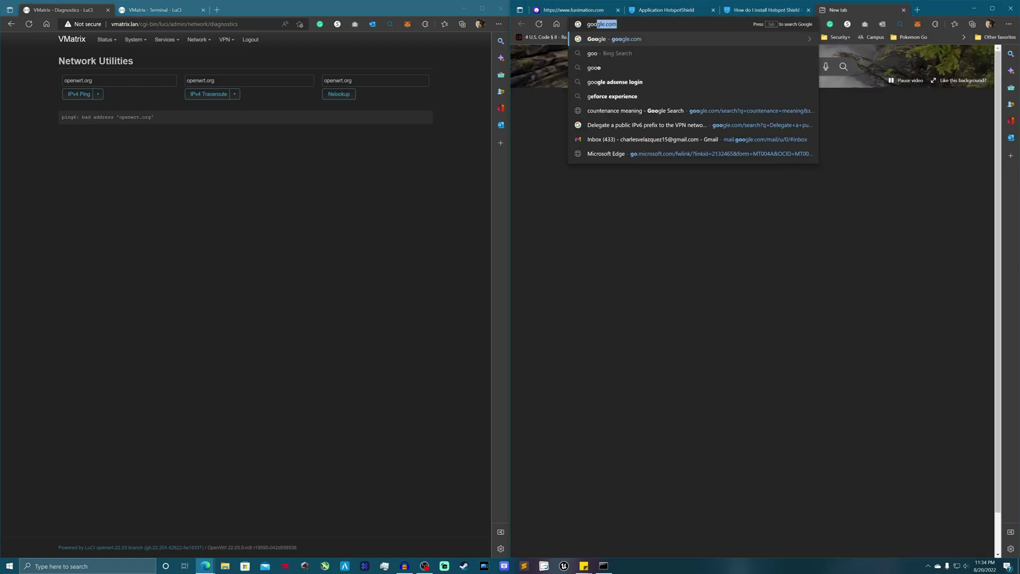
pyautogui.press('Return')
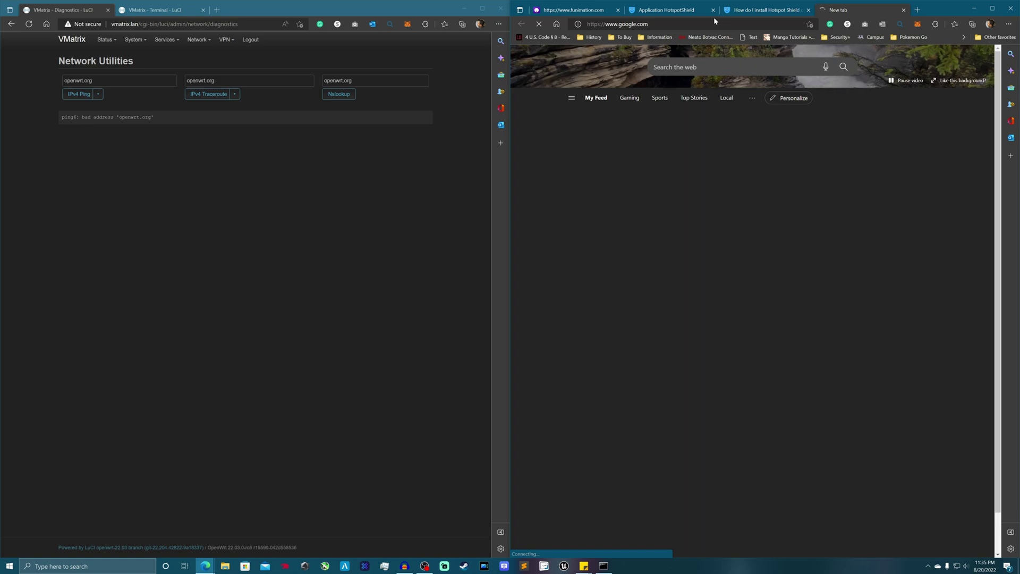
pyautogui.press('F5')
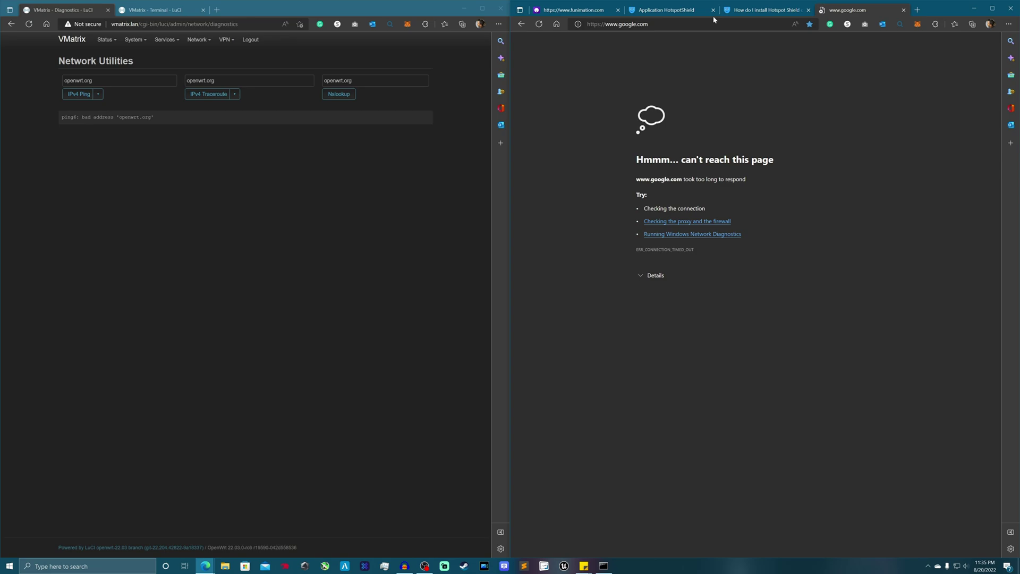
pyautogui.click(713, 21)
pyautogui.press('Return')
# Duplicate the Funimation tab to retry loading it.
pyautogui.click(567, 10)
pyautogui.rightClick(564, 9)
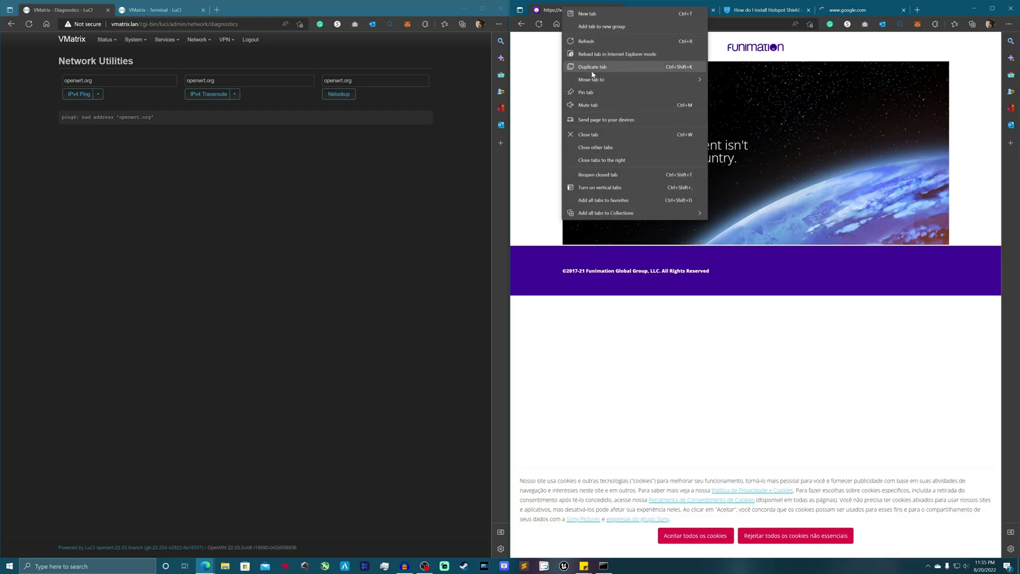
pyautogui.click(593, 68)
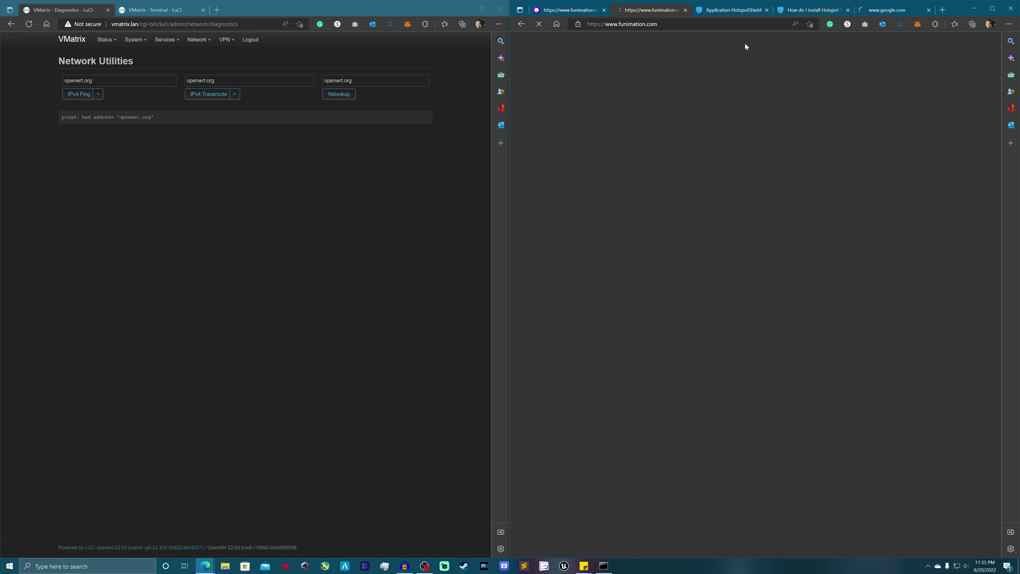
# Run an IPv4 traceroute to openwrt.org from LuCI's Network Diagnostics.
pyautogui.click(100, 94)
pyautogui.click(64, 151)
pyautogui.click(193, 95)
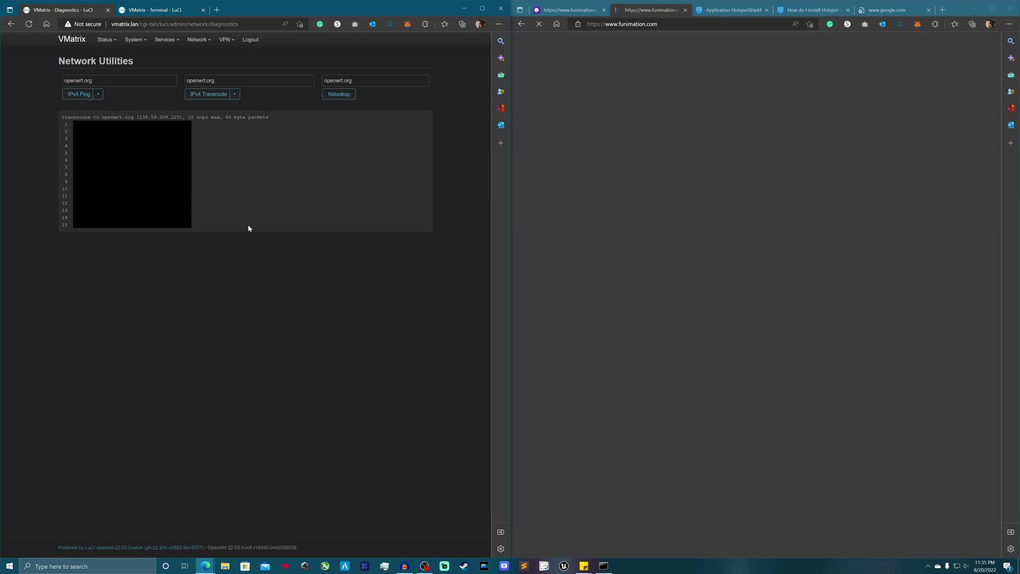
pyautogui.press('super')
pyautogui.write('cmd')
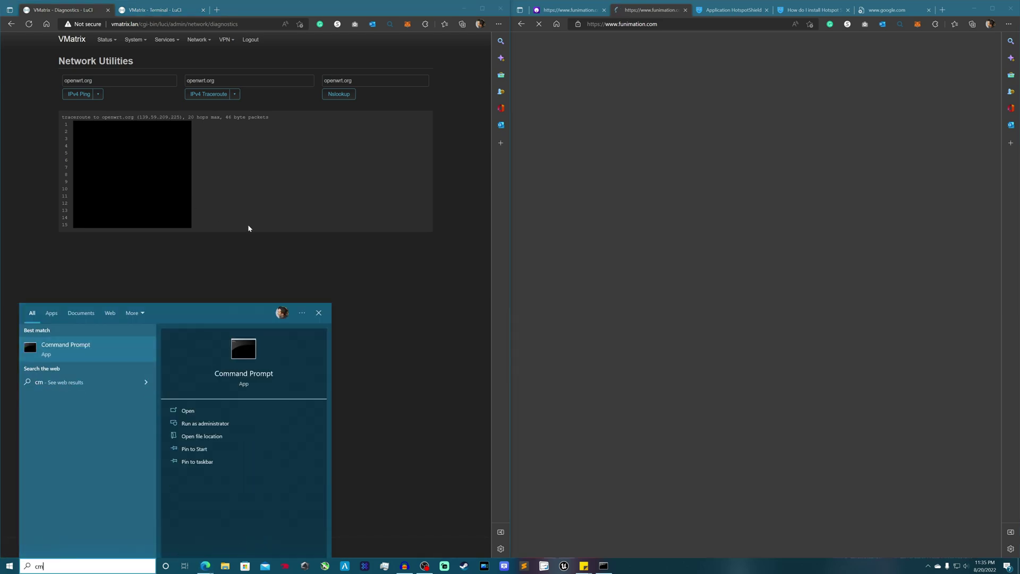
pyautogui.press('Return')
pyautogui.write('ping')
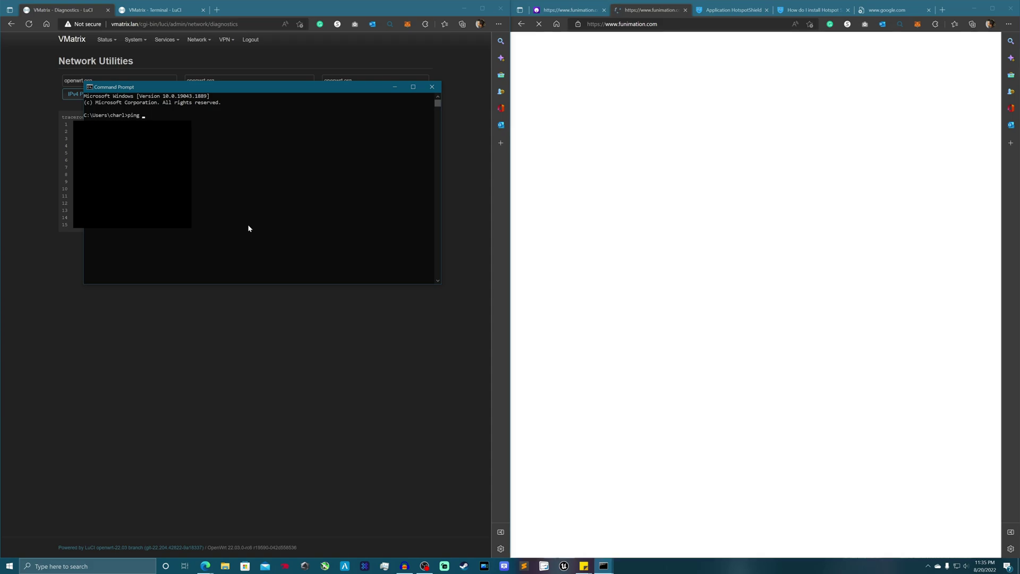
pyautogui.write(' www.google.com')
pyautogui.press('Return')
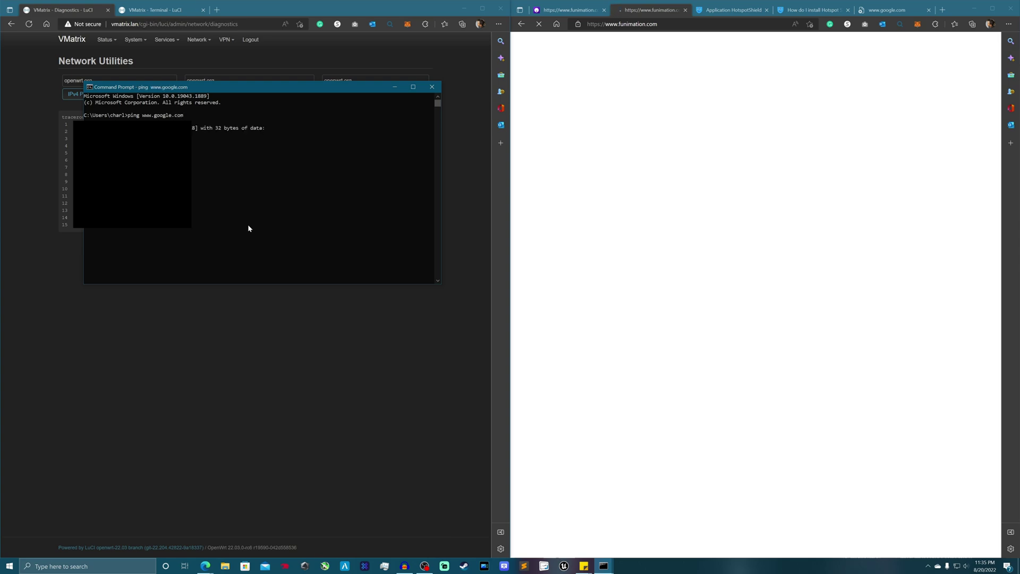
pyautogui.moveTo(300, 90); pyautogui.dragTo(311, 266)
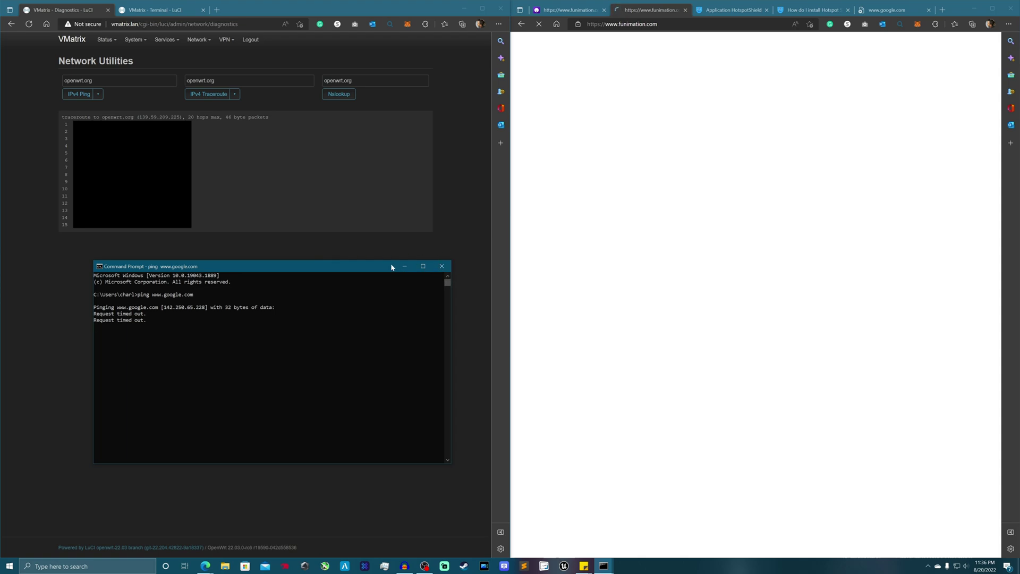
pyautogui.moveTo(391, 267); pyautogui.dragTo(386, 264)
pyautogui.click(887, 9)
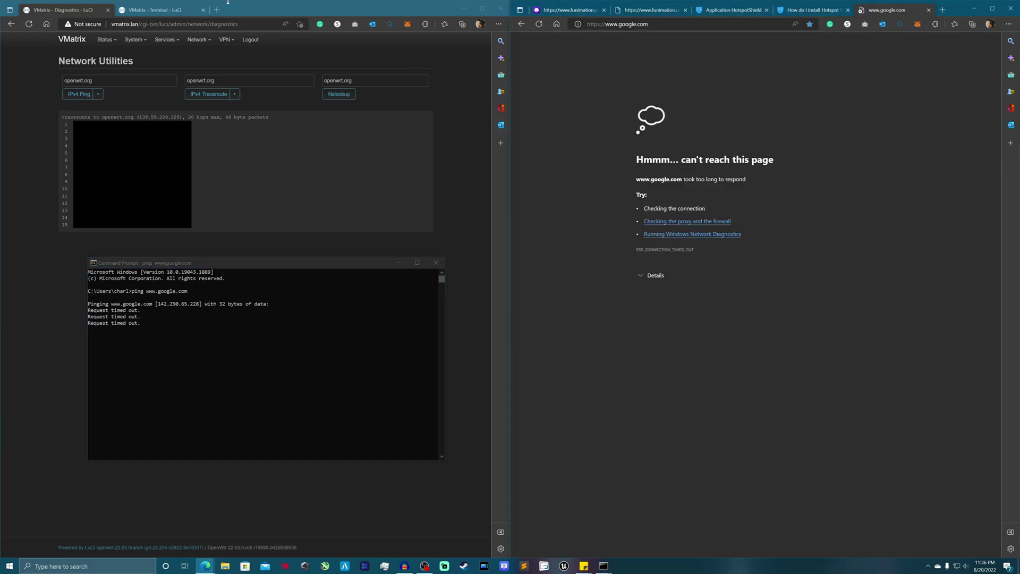
pyautogui.moveTo(235, 41)
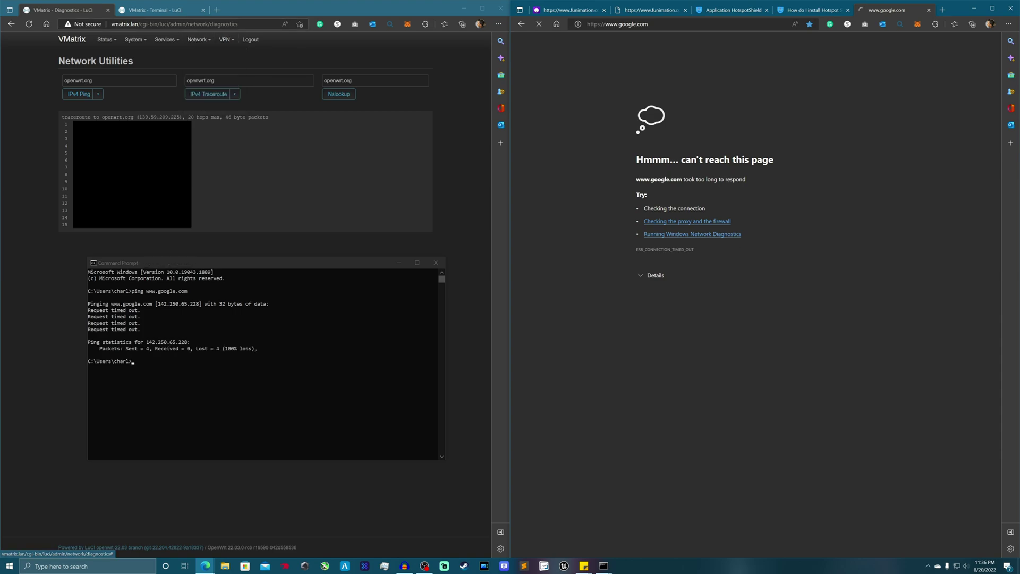
# Add tun0 to the wan zone's covered devices under Advanced Settings, save, and apply.
pyautogui.moveTo(198, 40)
pyautogui.click(212, 110)
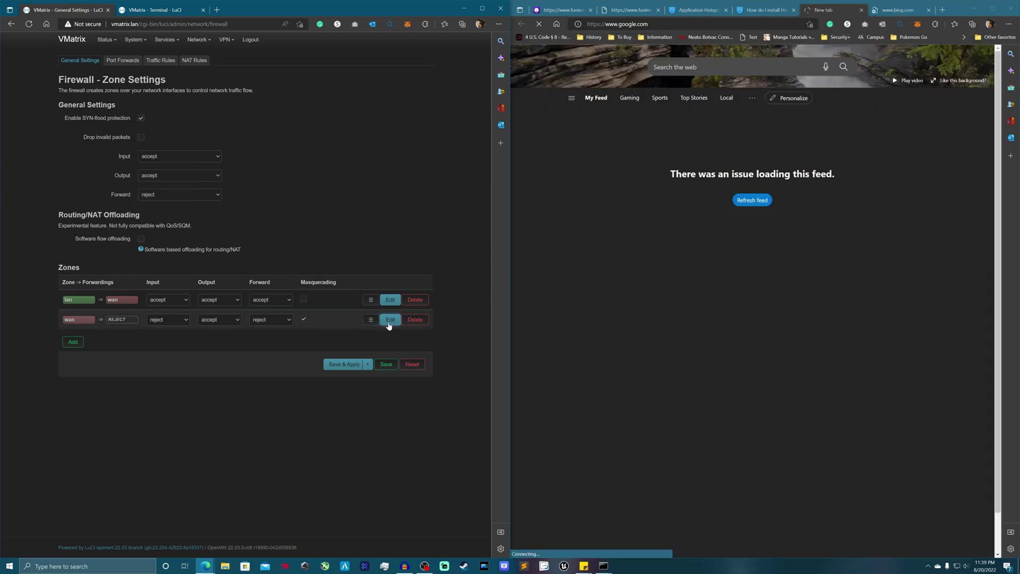
pyautogui.click(390, 319)
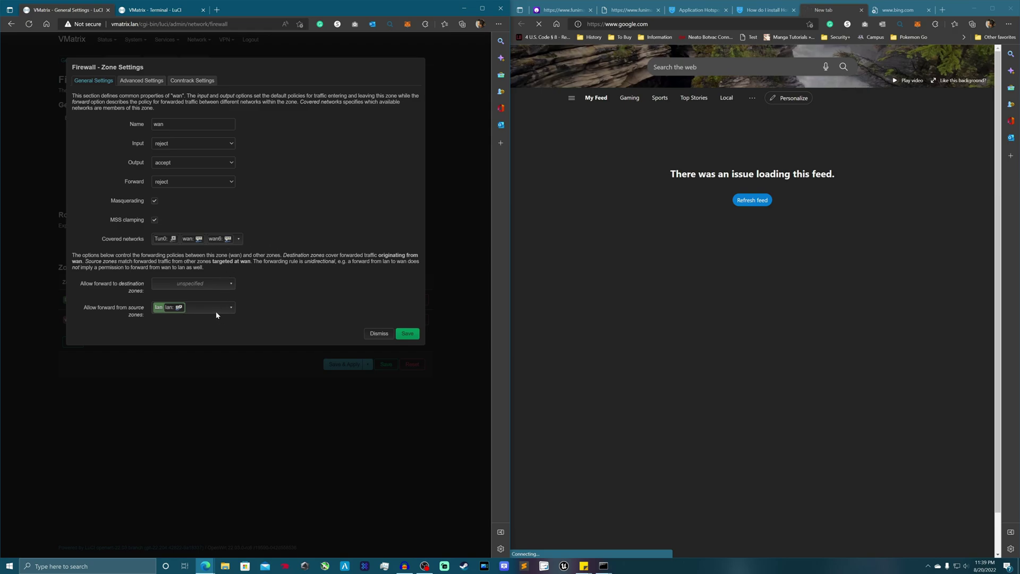
pyautogui.click(142, 80)
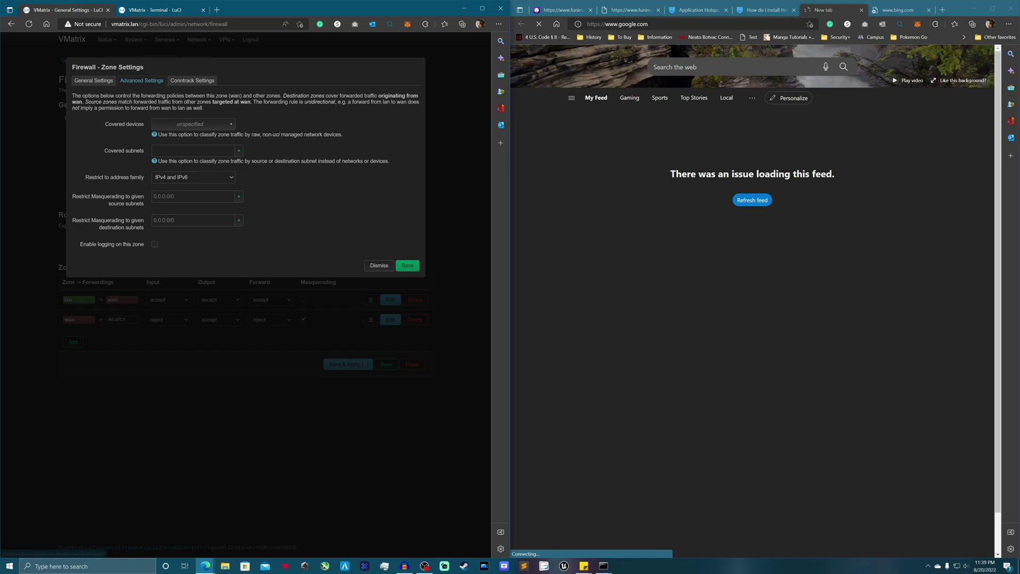
pyautogui.click(184, 127)
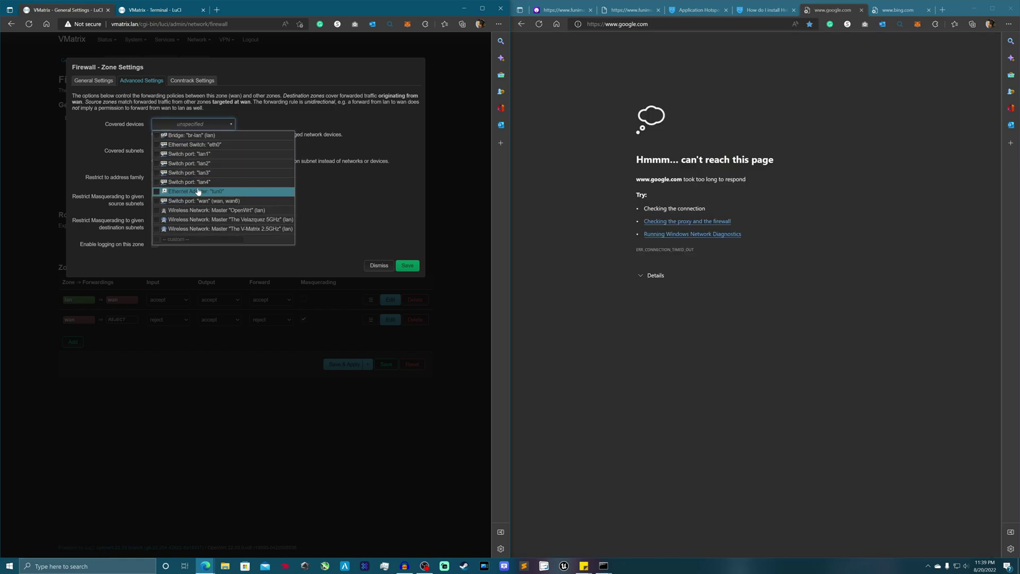
pyautogui.click(195, 192)
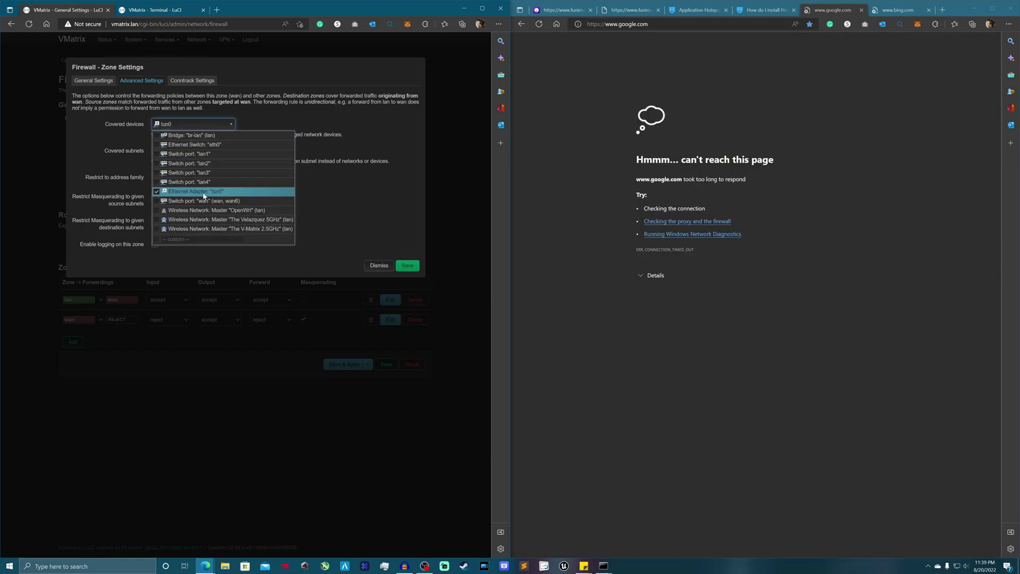
pyautogui.click(414, 268)
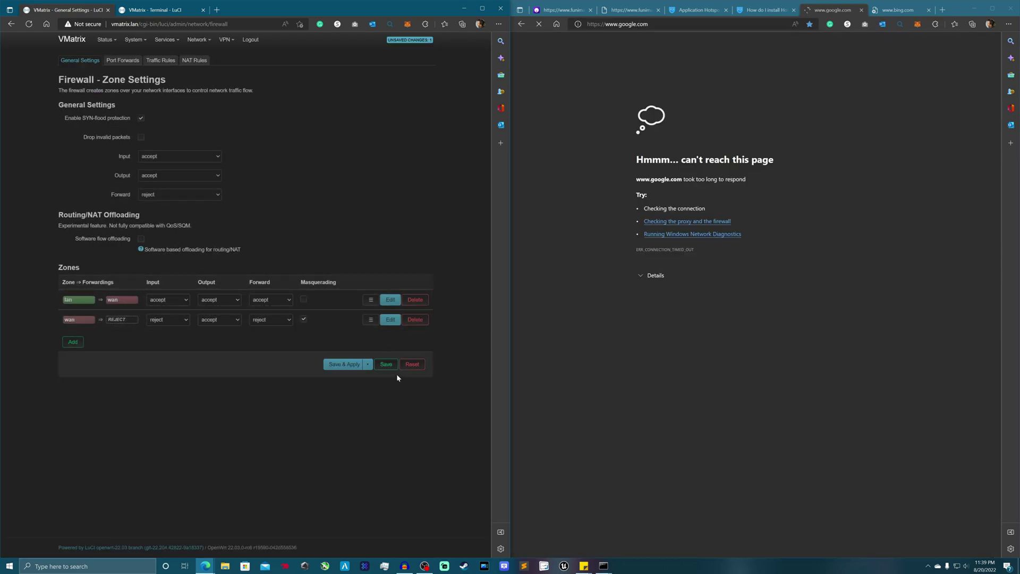
pyautogui.click(337, 366)
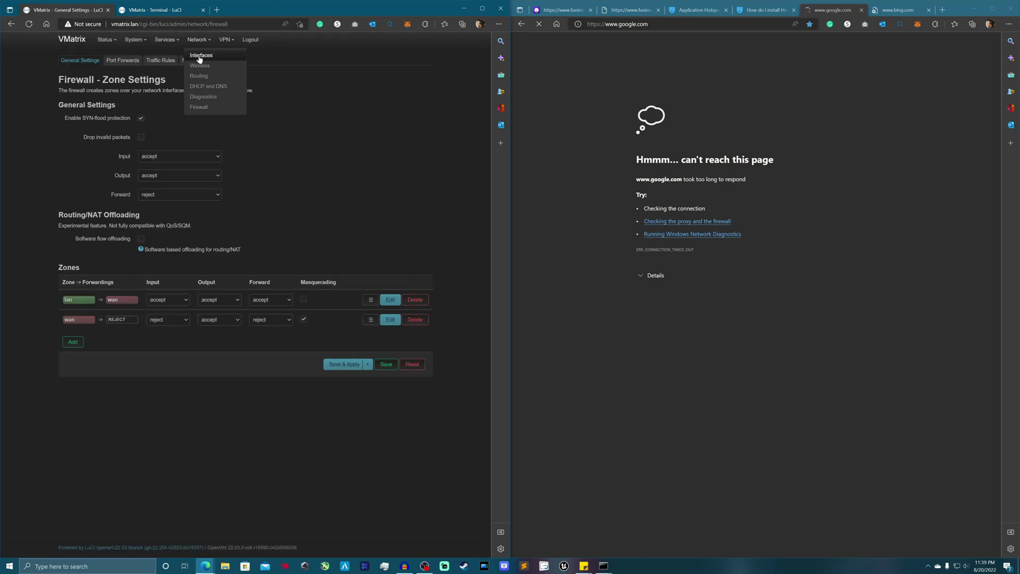
# Perform a router reboot from System > Reboot and wait for the login page.
pyautogui.click(200, 59)
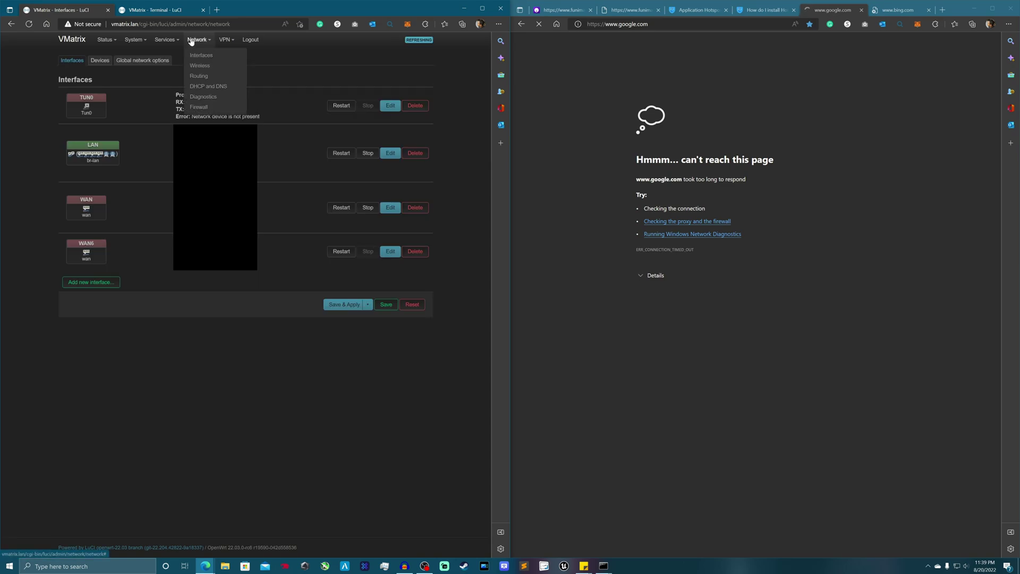
pyautogui.moveTo(130, 41)
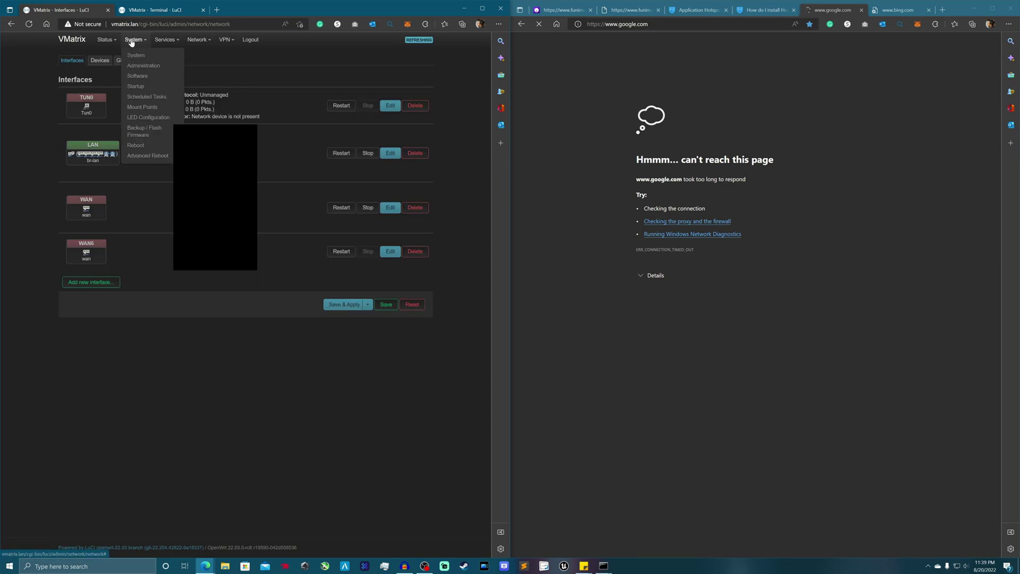
pyautogui.click(141, 150)
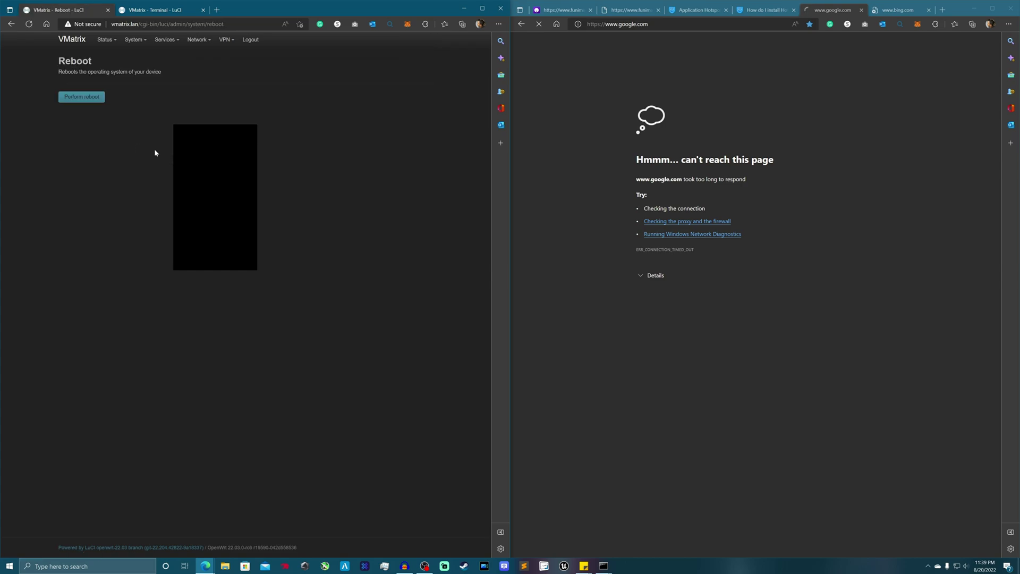
pyautogui.click(96, 97)
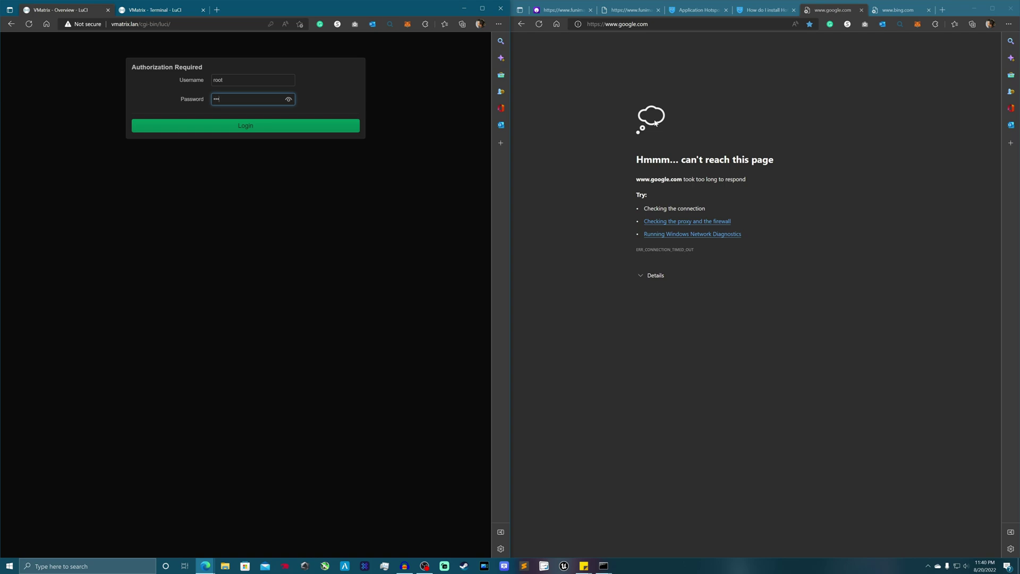
# Log back in, retry Google in the other window, and check OpenVPN instances and Interfaces.
pyautogui.press('Return')
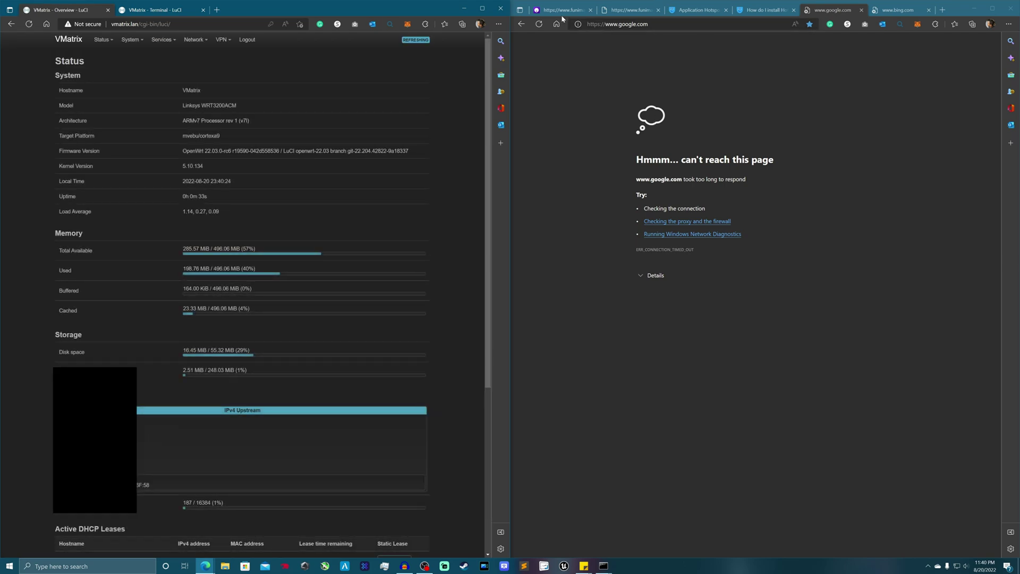
pyautogui.click(611, 95)
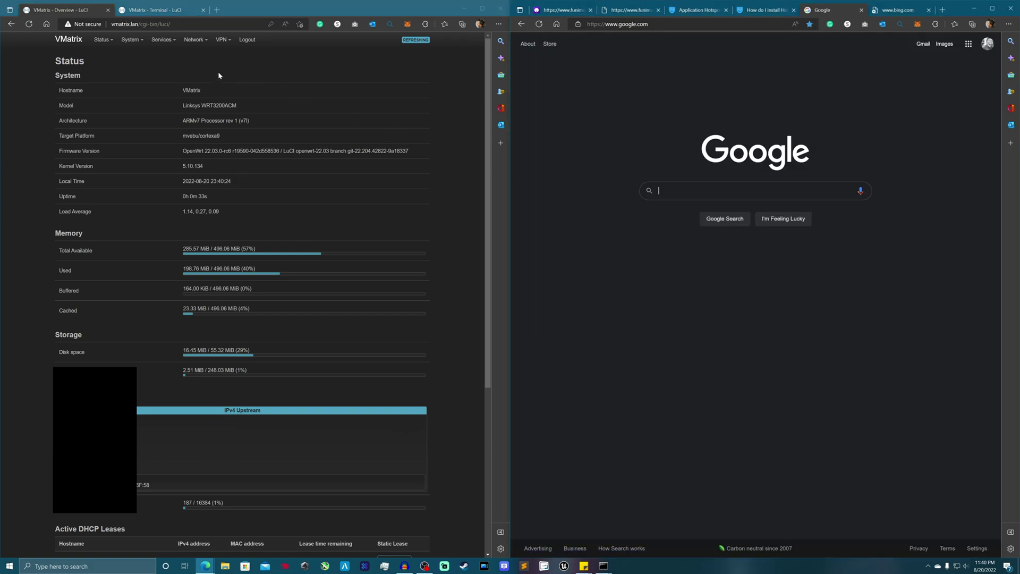
pyautogui.moveTo(221, 40)
pyautogui.click(229, 59)
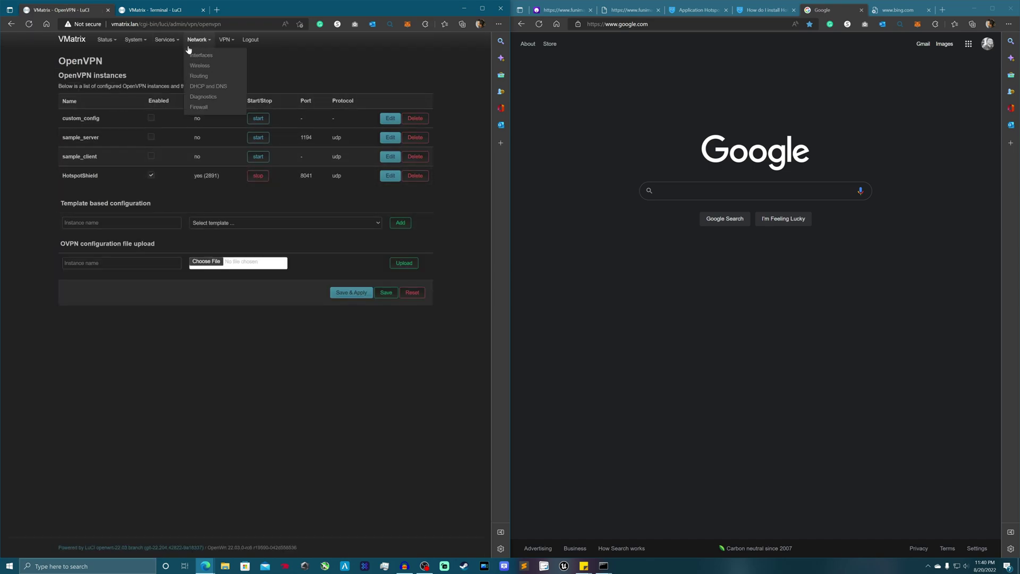
pyautogui.click(195, 55)
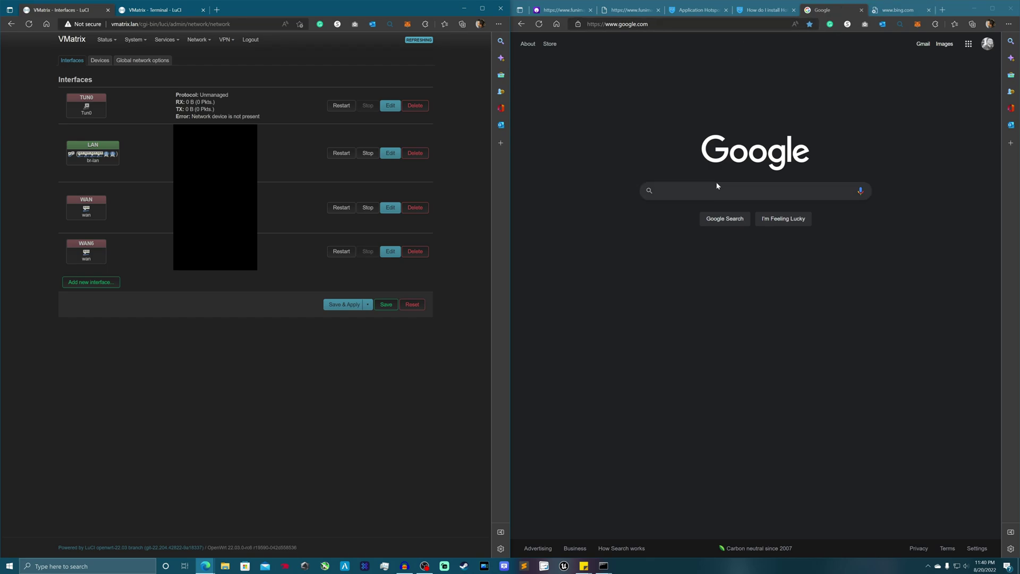
# Reopen the ipleak.net IP/DNS Detect page from history and move it into the other window.
pyautogui.hotkey('ctrl', 'h')
pyautogui.rightClick(393, 166)
pyautogui.click(417, 174)
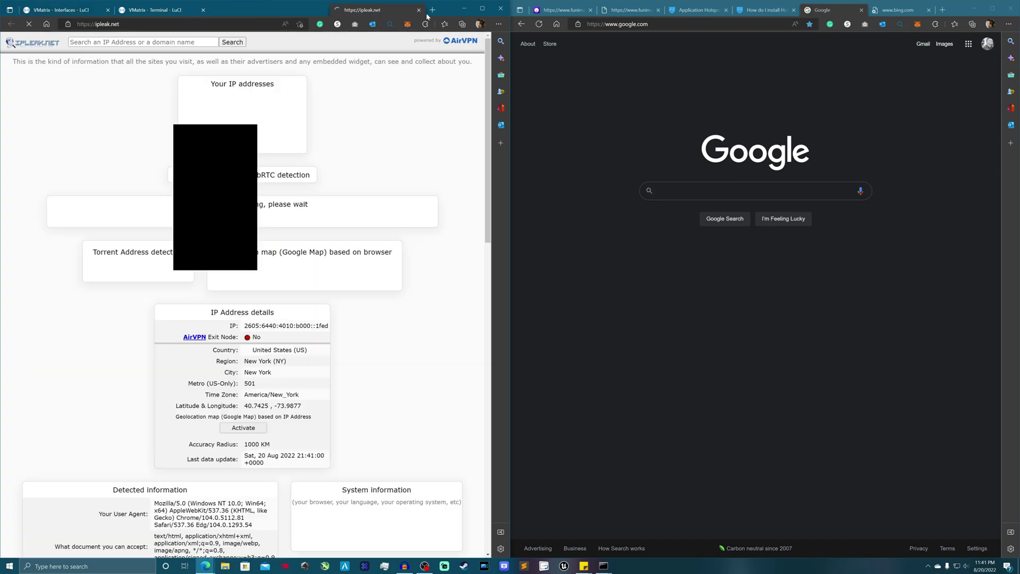
pyautogui.moveTo(427, 16); pyautogui.dragTo(675, 11)
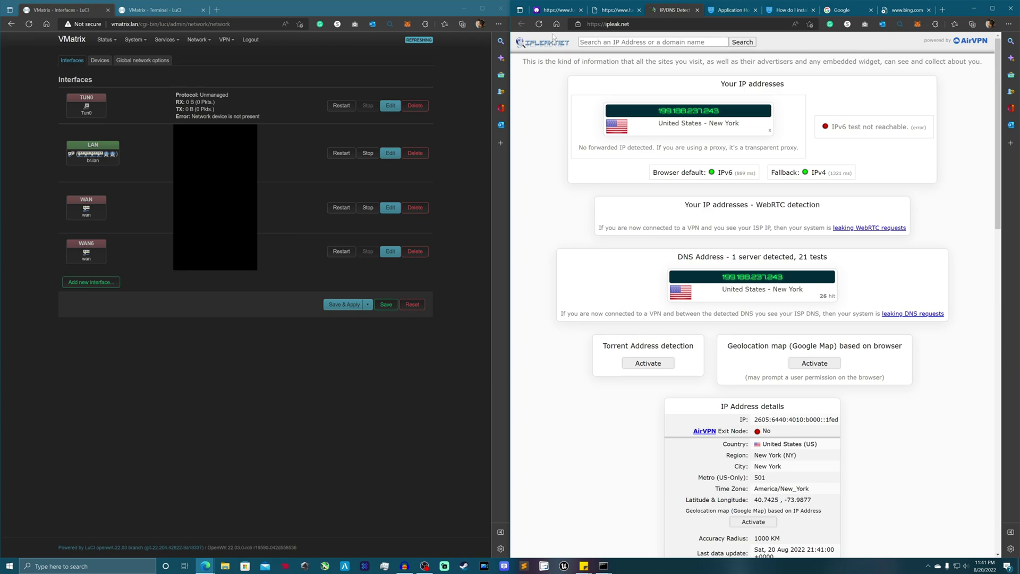
# Rerun the ipleak.net test, then reload the second Funimation tab.
pyautogui.click(538, 23)
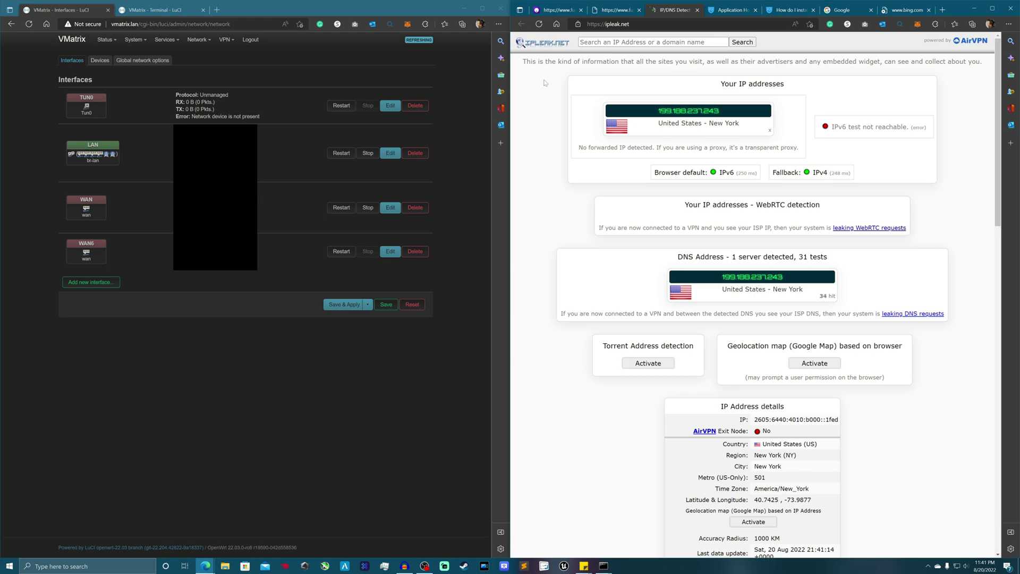
pyautogui.click(561, 15)
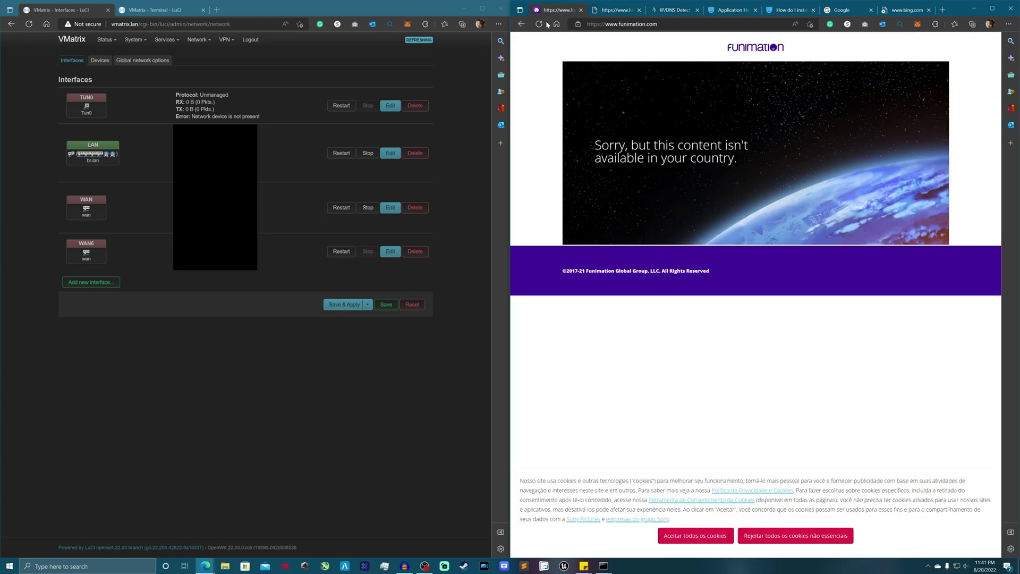
pyautogui.click(605, 10)
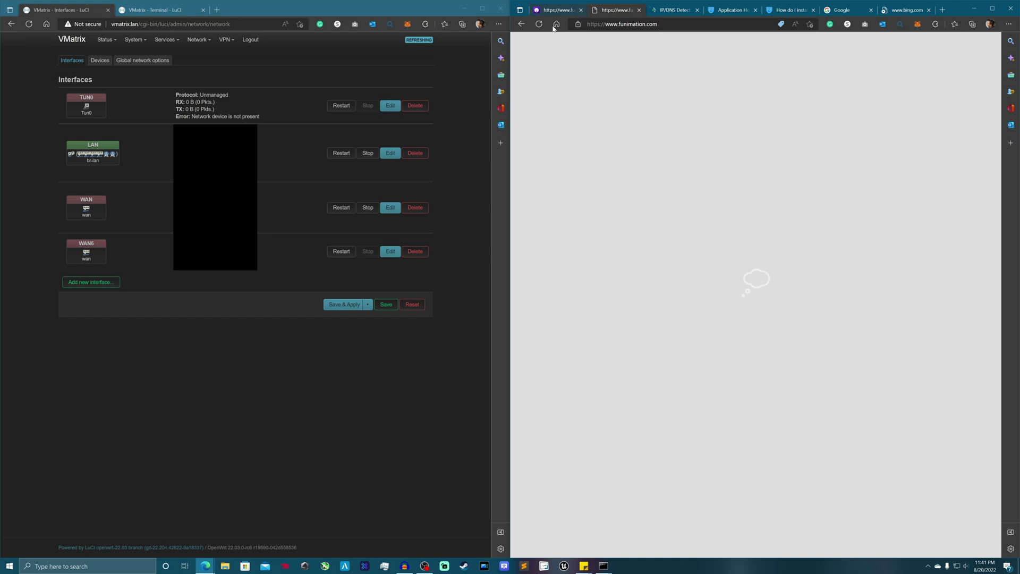
pyautogui.click(539, 24)
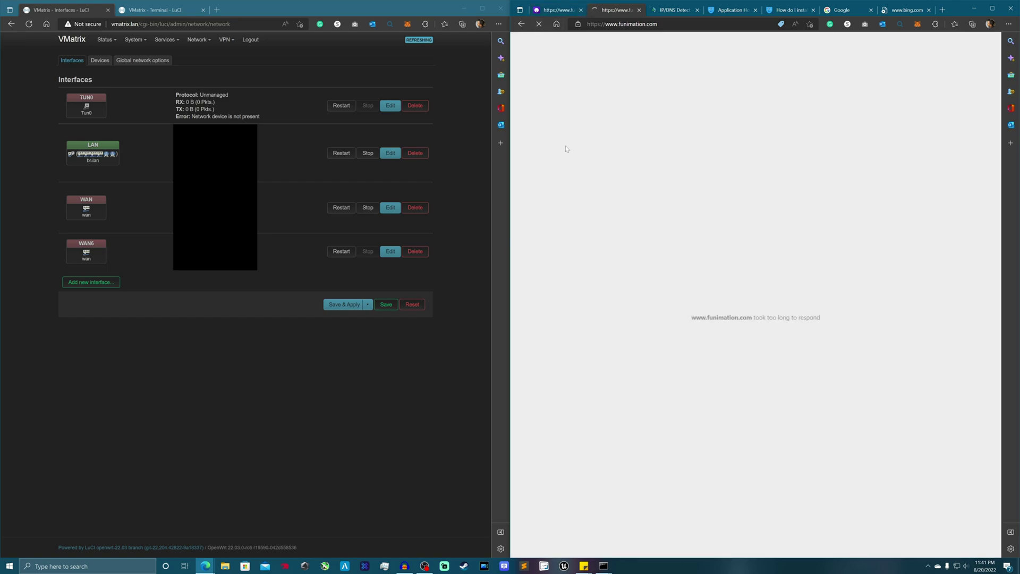